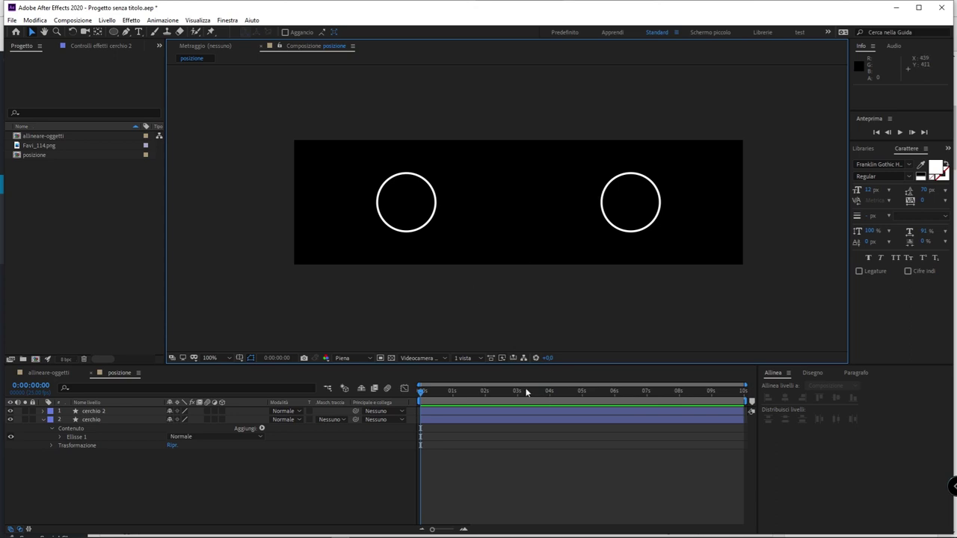
Step: Scroll the Corso After Effects page past its embedded intro video to the course module lists
click(290, 497)
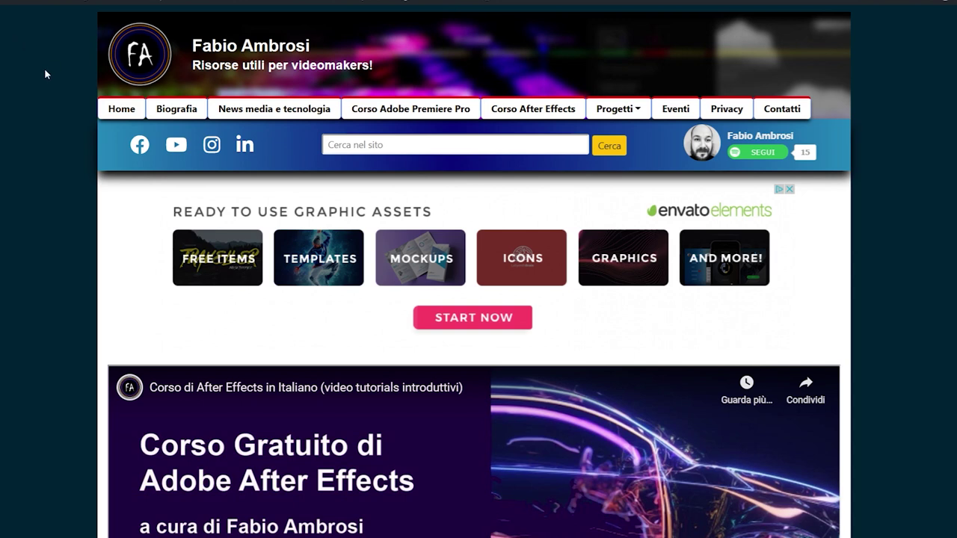
scroll(44, 69, down, 3)
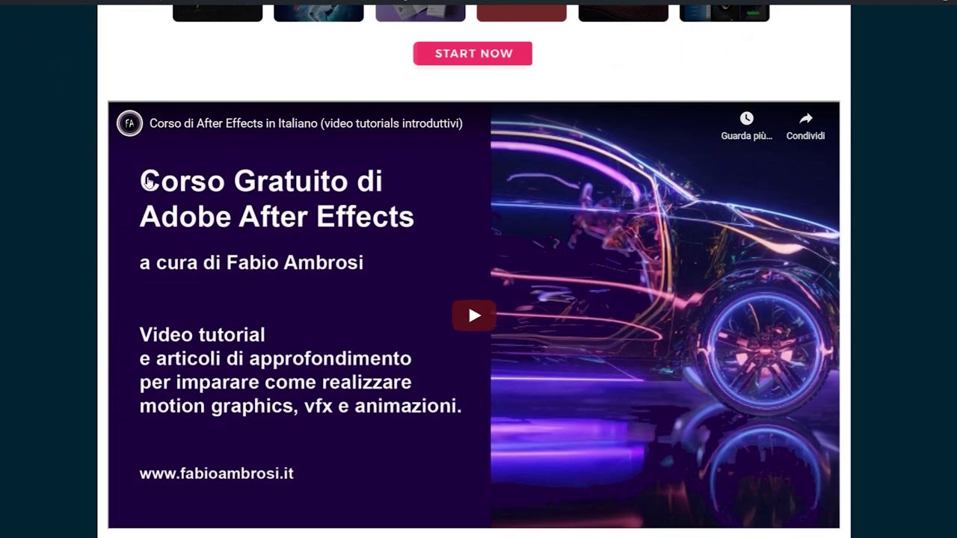
scroll(308, 179, down, 4)
scroll(326, 194, down, 4)
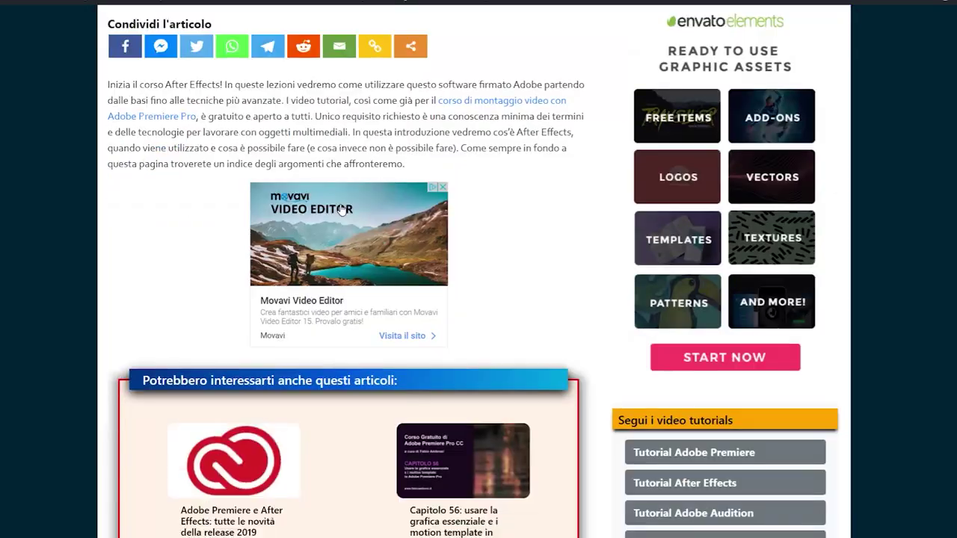
scroll(342, 210, down, 4)
scroll(342, 210, down, 5)
scroll(342, 210, down, 5)
scroll(341, 207, down, 5)
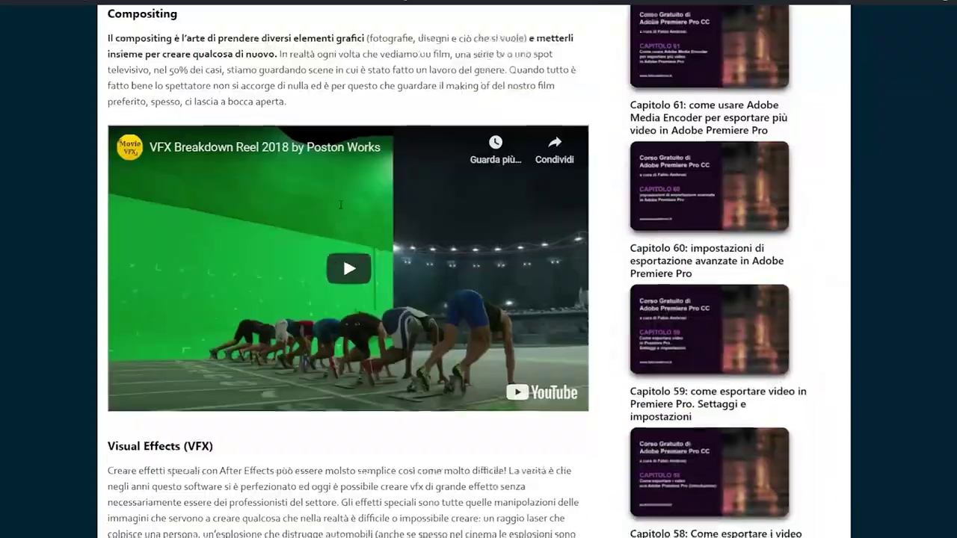
scroll(340, 204, down, 5)
scroll(340, 204, down, 5)
scroll(340, 202, down, 2)
scroll(338, 198, up, 1)
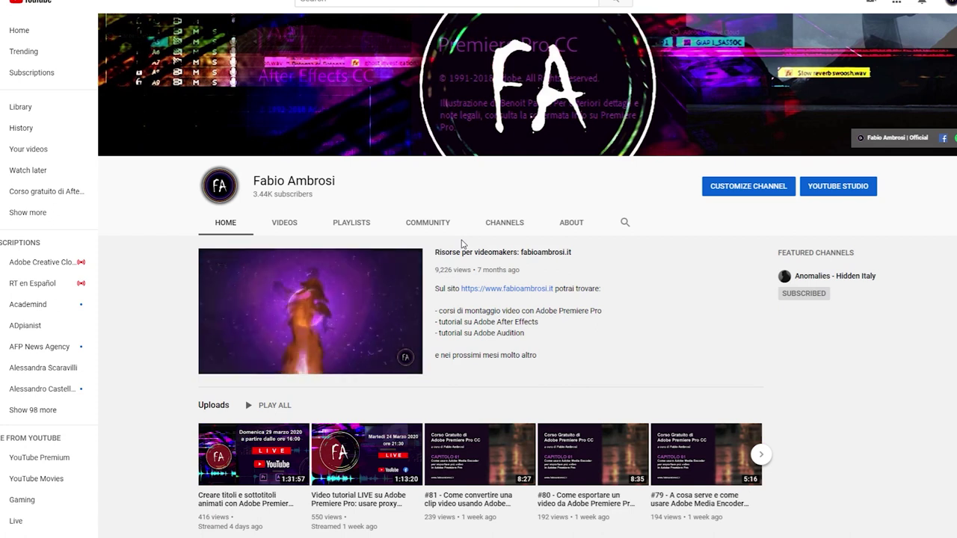
Step: Browse the channel's VIDEOS grid, then show its PLAYLISTS, including the 19-video After Effects course
click(288, 224)
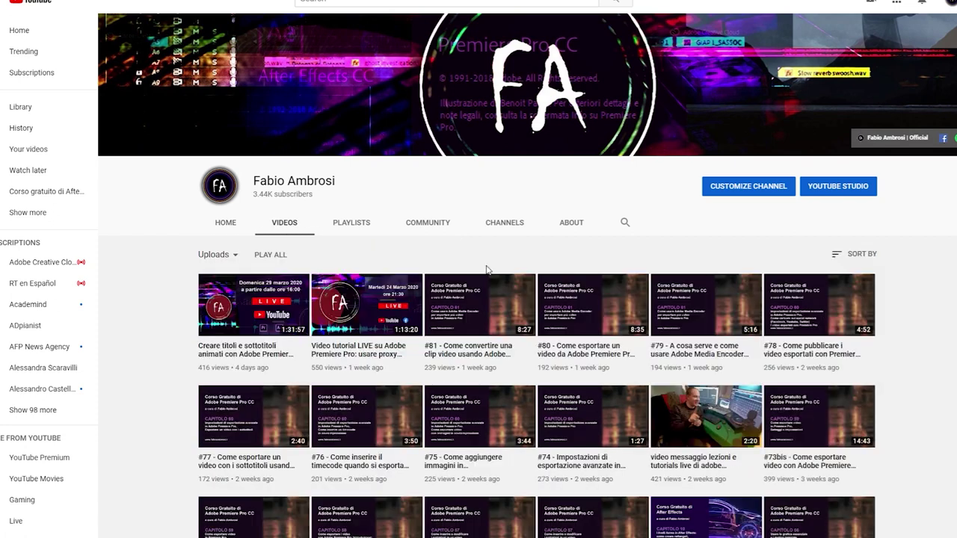
scroll(487, 269, down, 1)
scroll(486, 269, down, 2)
scroll(487, 269, down, 2)
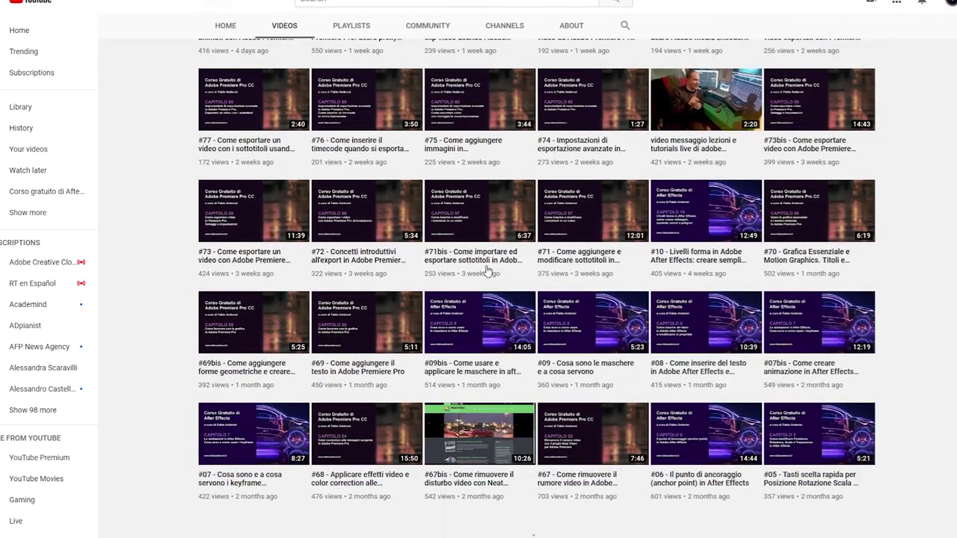
scroll(487, 271, up, 3)
scroll(487, 271, up, 2)
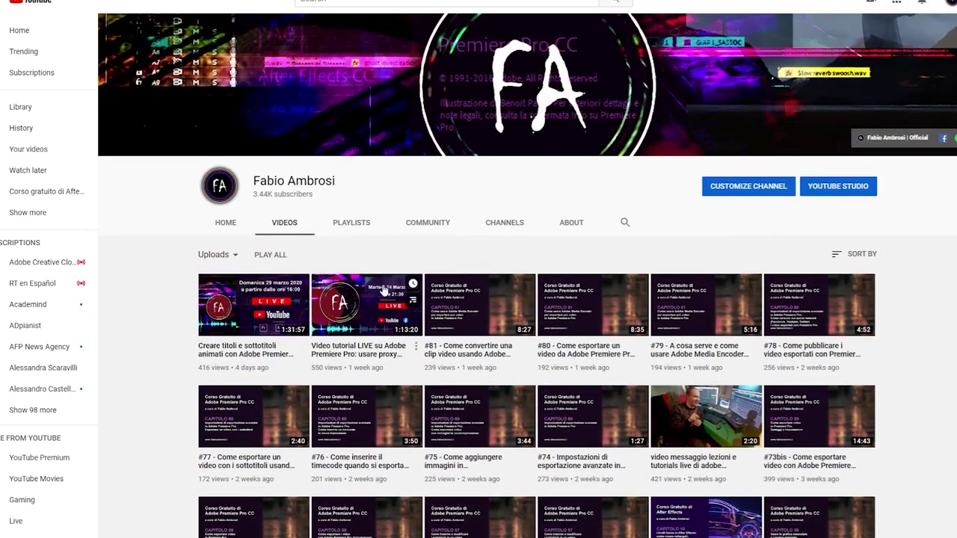
click(357, 223)
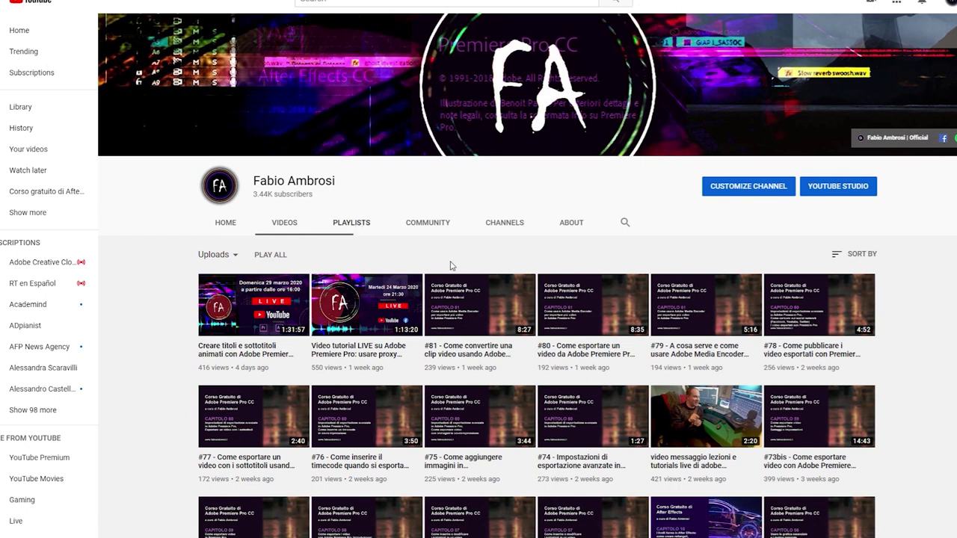
scroll(464, 266, down, 2)
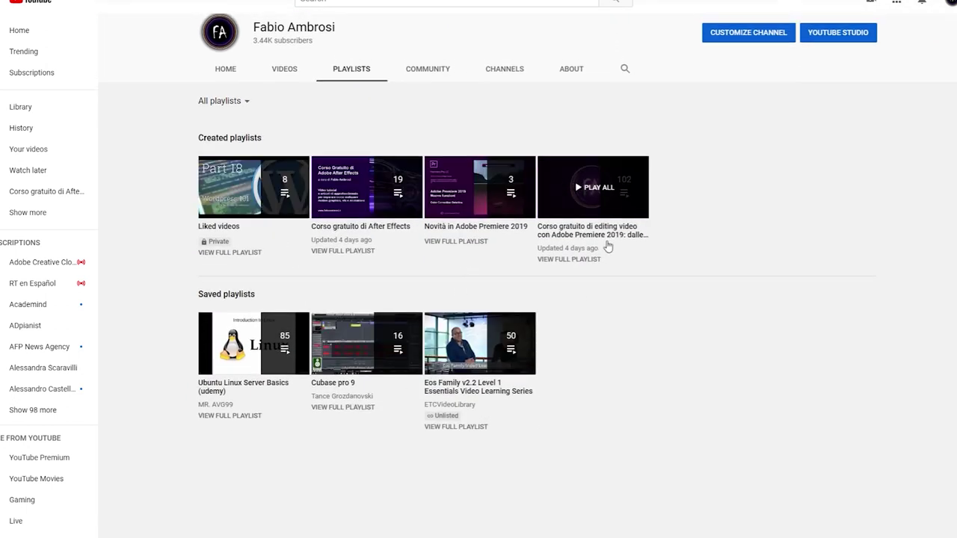
scroll(606, 247, up, 2)
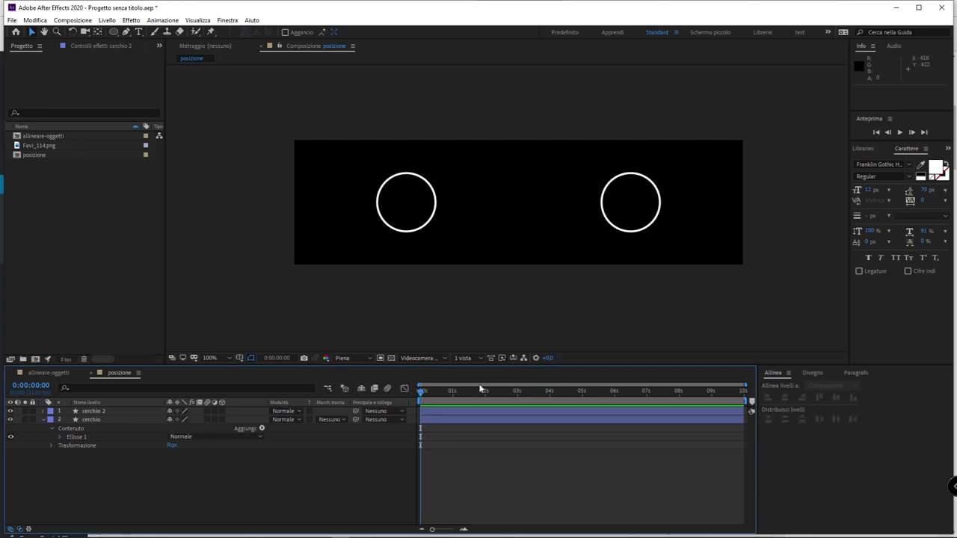
Step: Duplicate cerchio 2 and drag the circles toward one horizontal row, undoing an accidental squeeze
click(94, 412)
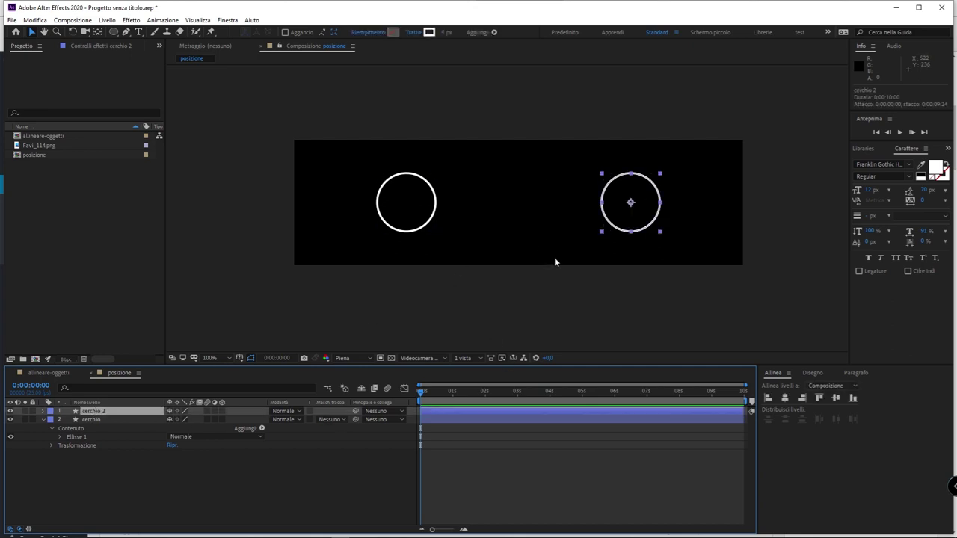
key(ctrl+d)
key(ctrl+d)
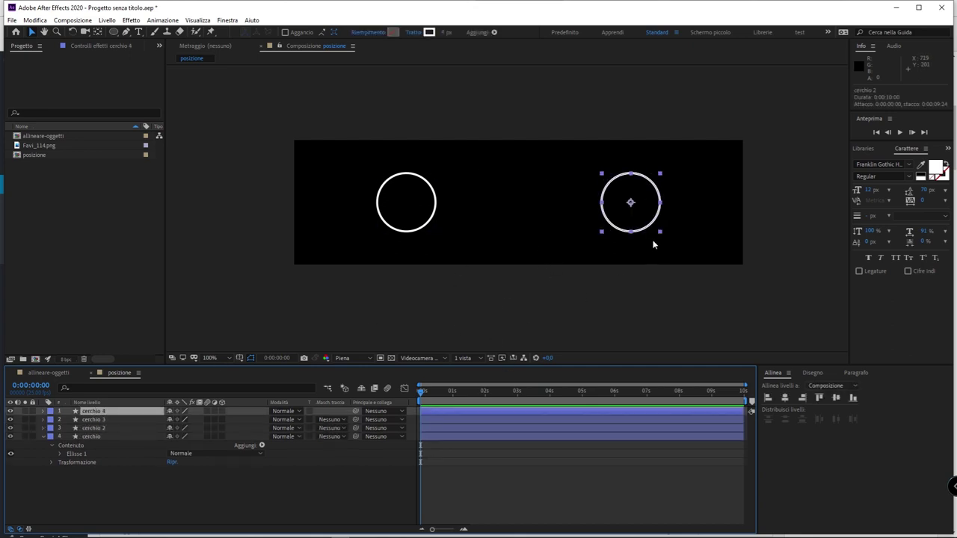
drag(641, 224, 500, 200)
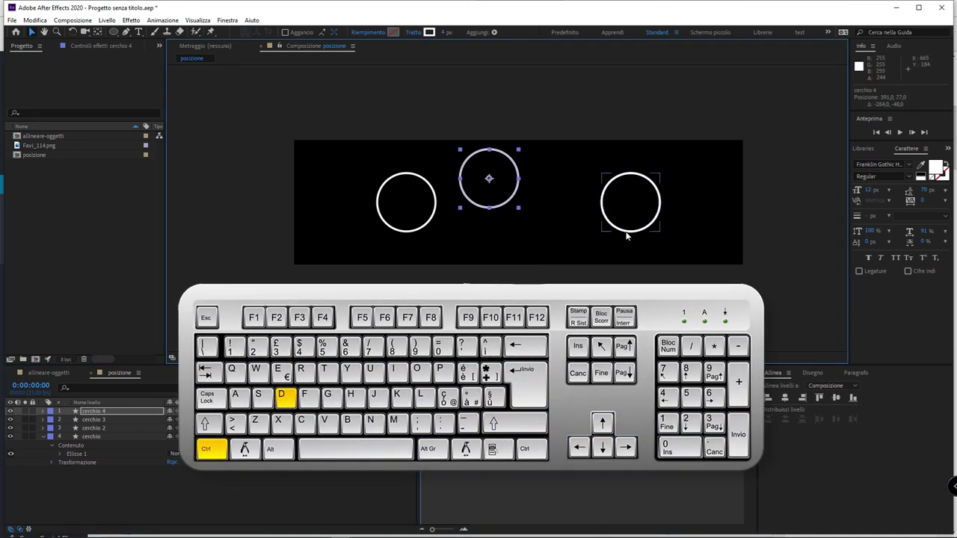
drag(627, 235, 690, 205)
drag(616, 202, 558, 184)
drag(436, 202, 392, 191)
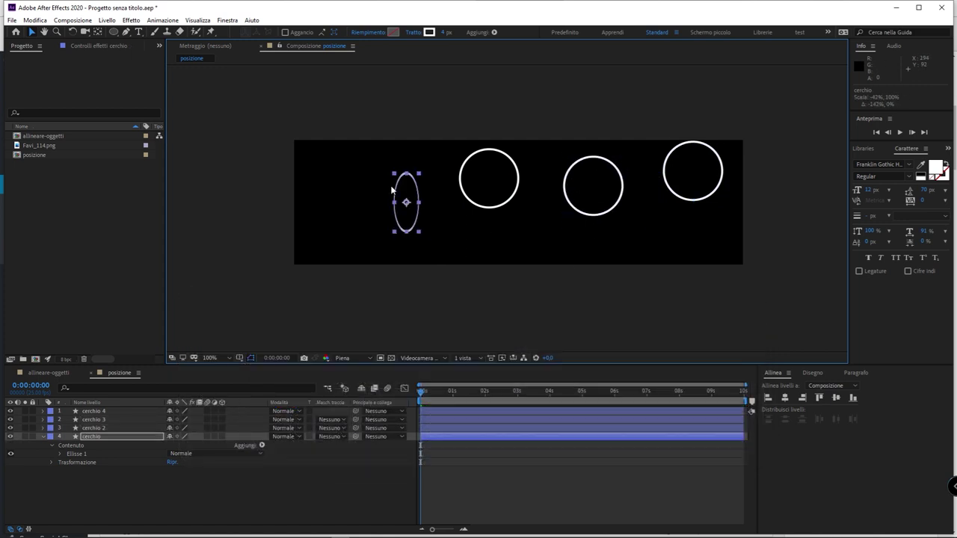
key(ctrl+z)
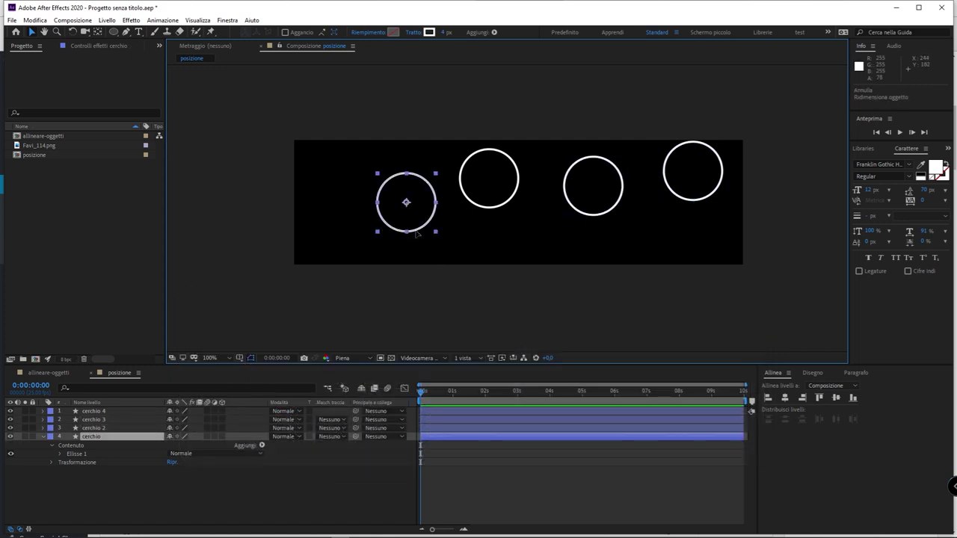
drag(417, 234, 376, 212)
Step: Nudge cerchio 4, the leftmost circle, cerchio 2 and cerchio 3 into line, undoing a stretch
drag(482, 210, 451, 232)
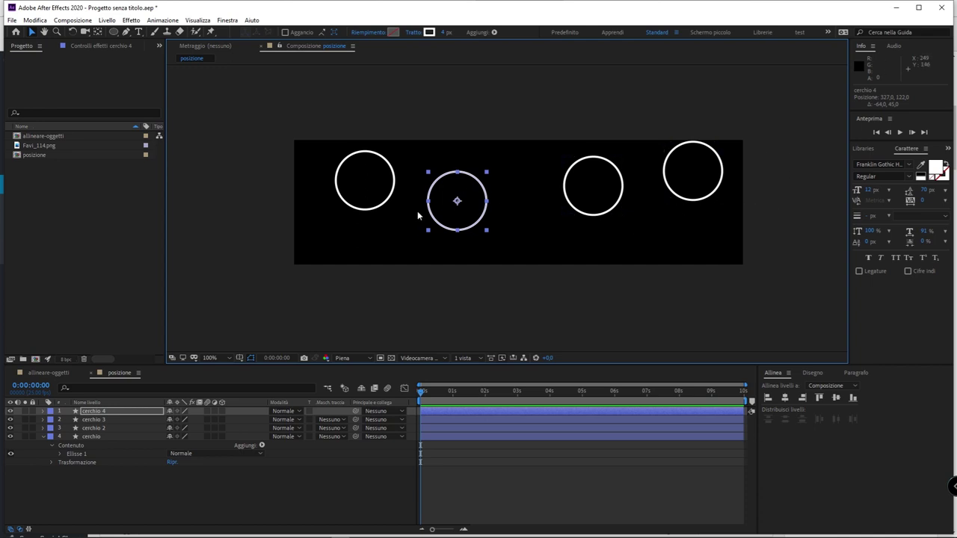
drag(360, 210, 363, 229)
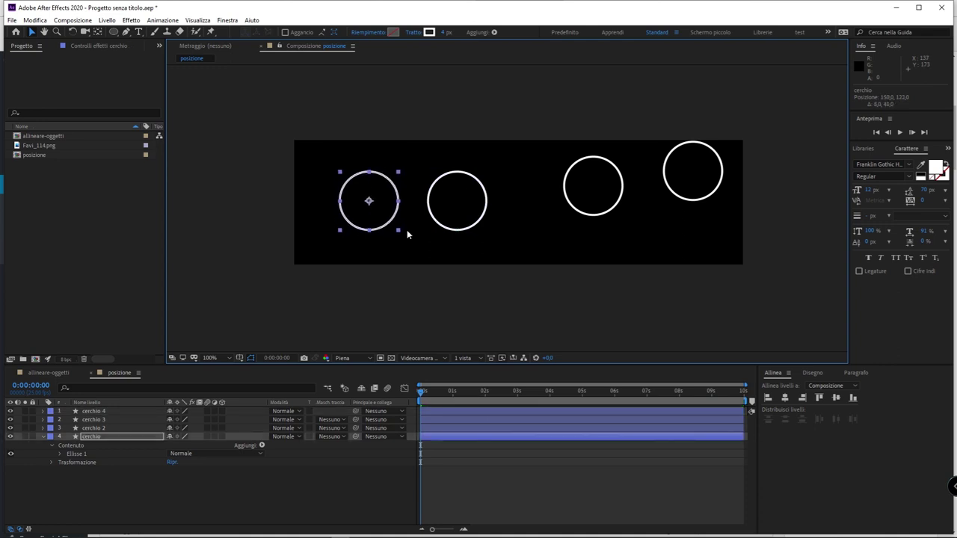
drag(591, 216, 559, 229)
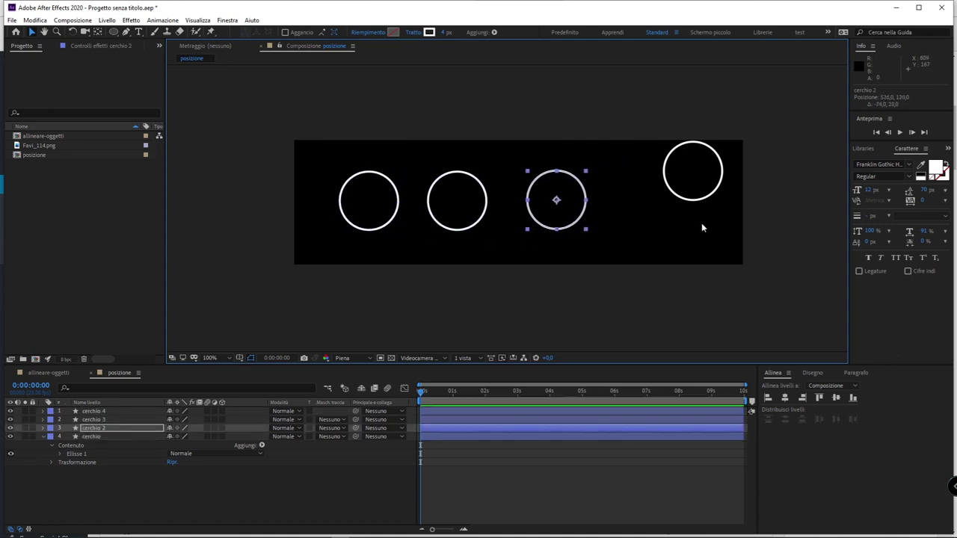
click(694, 200)
mouse_move(664, 201)
mouse_down()
mouse_move(692, 231)
mouse_move(574, 234)
mouse_move(652, 236)
mouse_up()
key(ctrl+z)
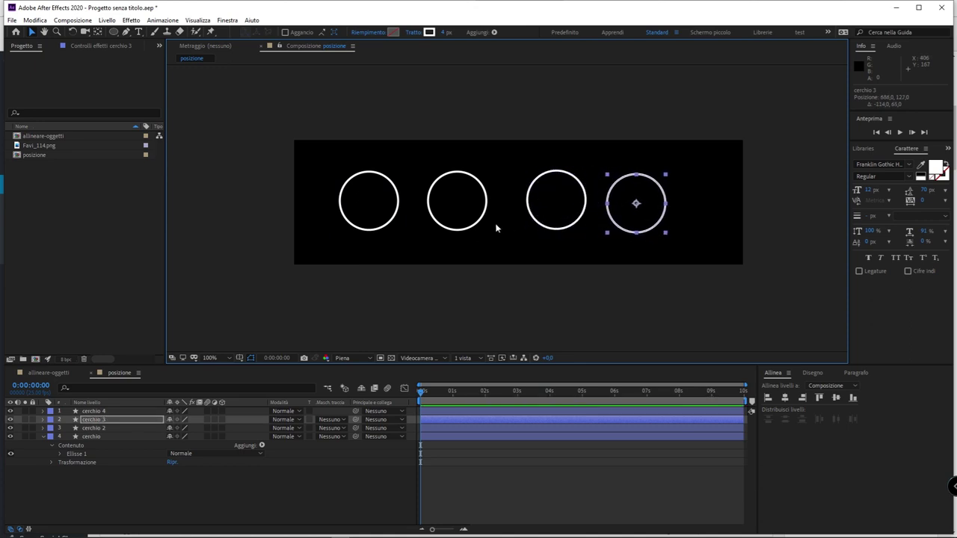
mouse_move(478, 229)
mouse_down()
mouse_move(514, 227)
mouse_move(489, 227)
mouse_up()
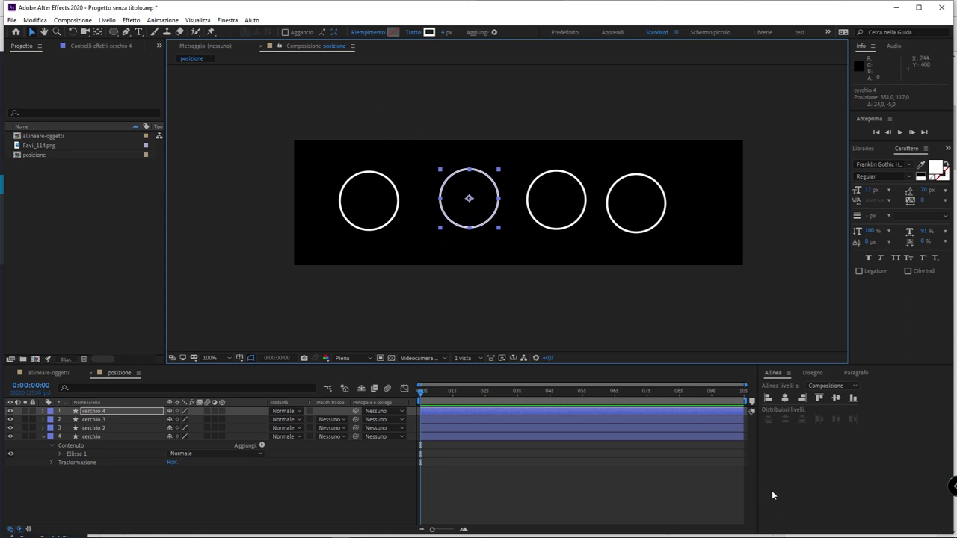
Step: Restore the saved Standard workspace layout and bring up the Allinea (Align) panel
click(227, 20)
mouse_move(303, 34)
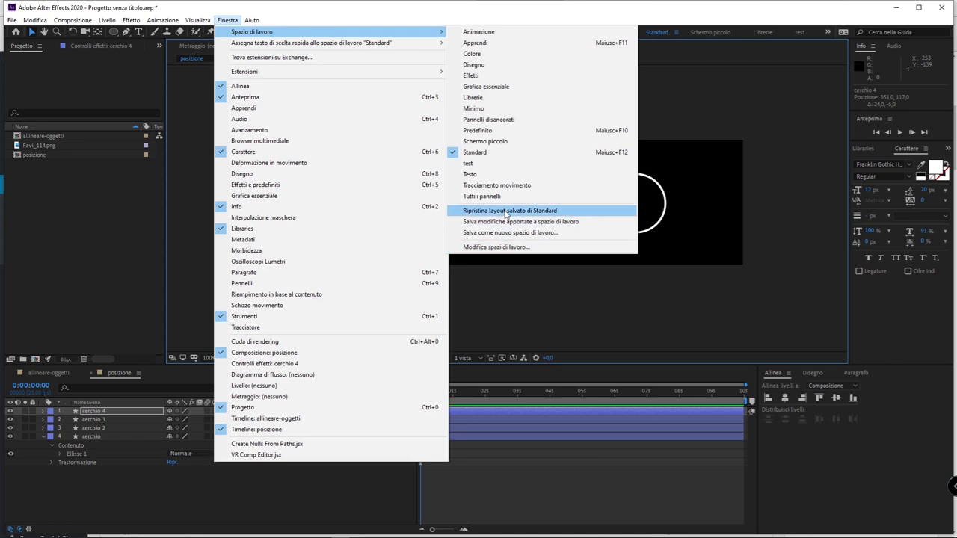
click(507, 212)
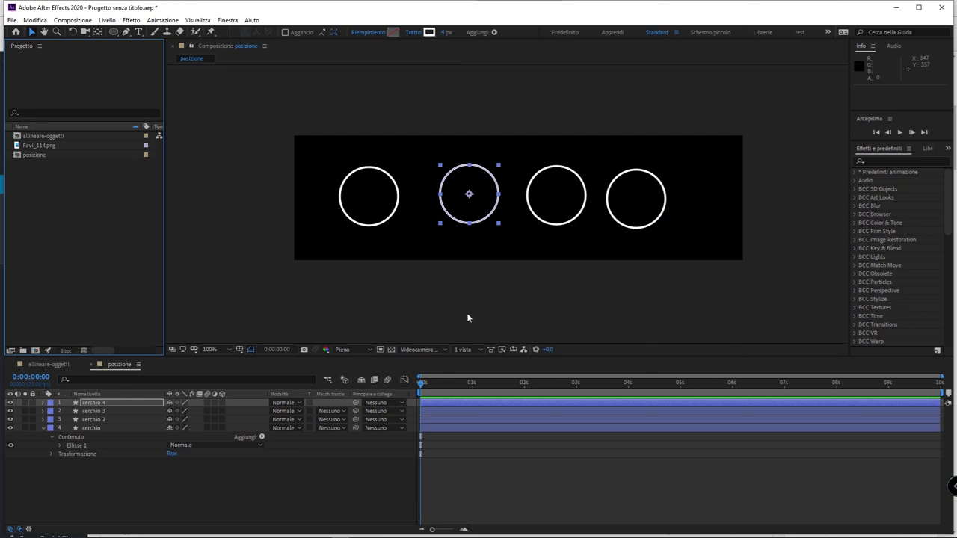
click(229, 21)
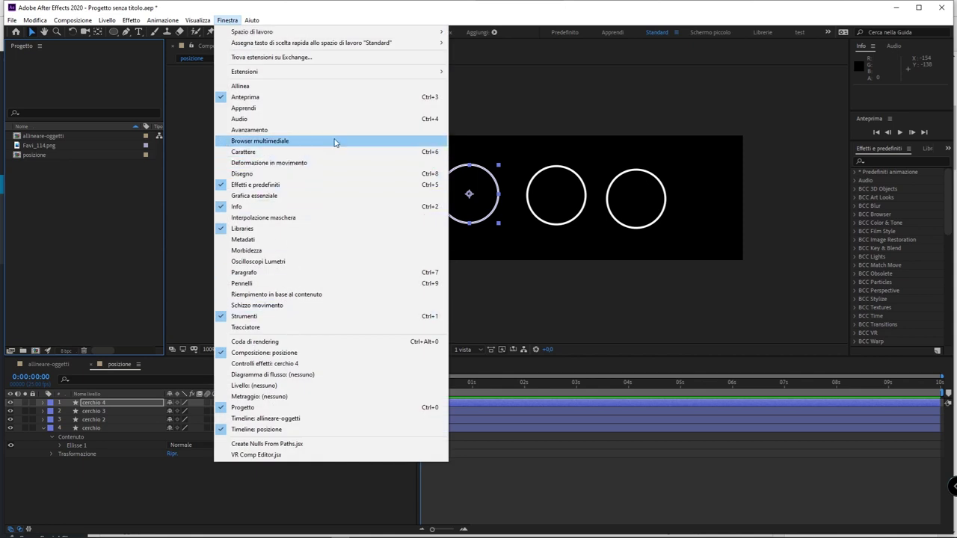
click(262, 88)
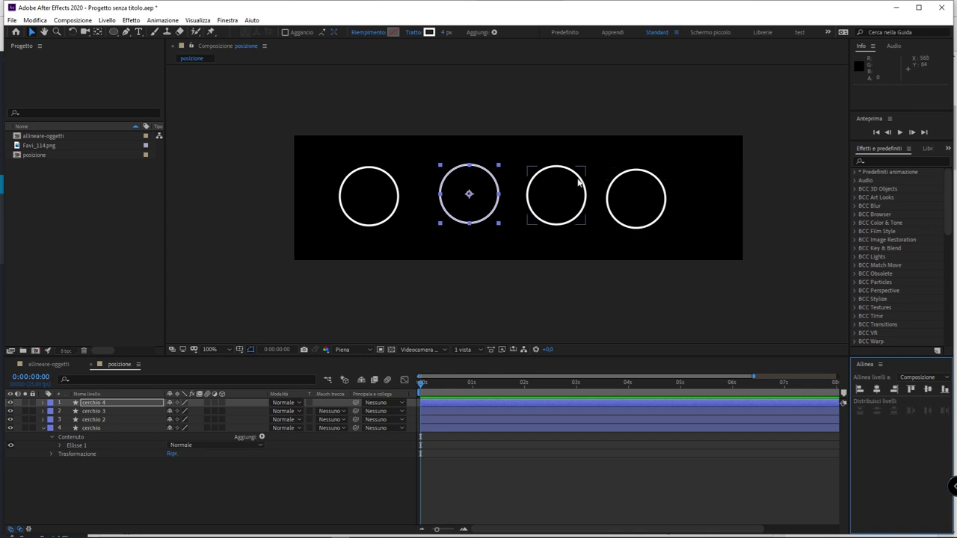
Step: Select all four circles, keep aligning to Composizione, try Align Bottom, then Align Top
drag(712, 106, 283, 227)
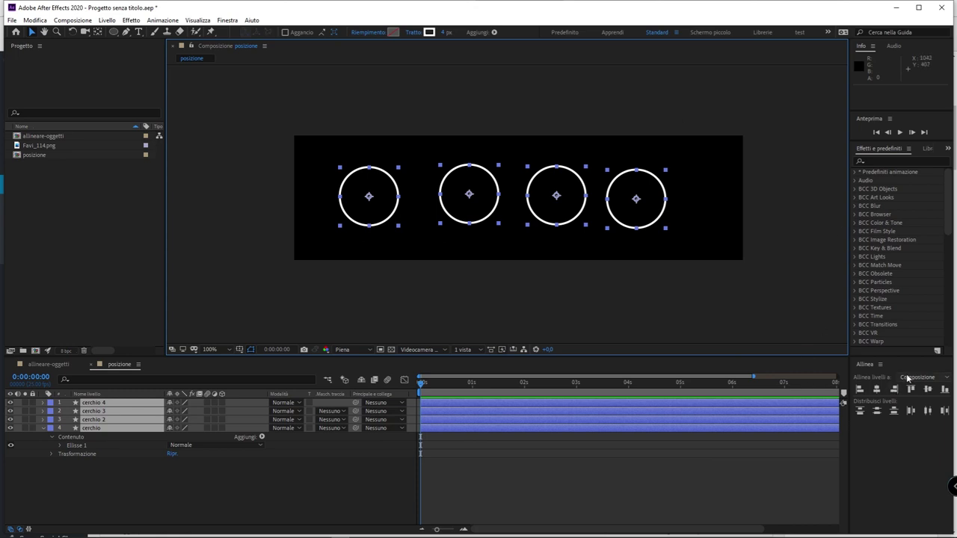
click(934, 381)
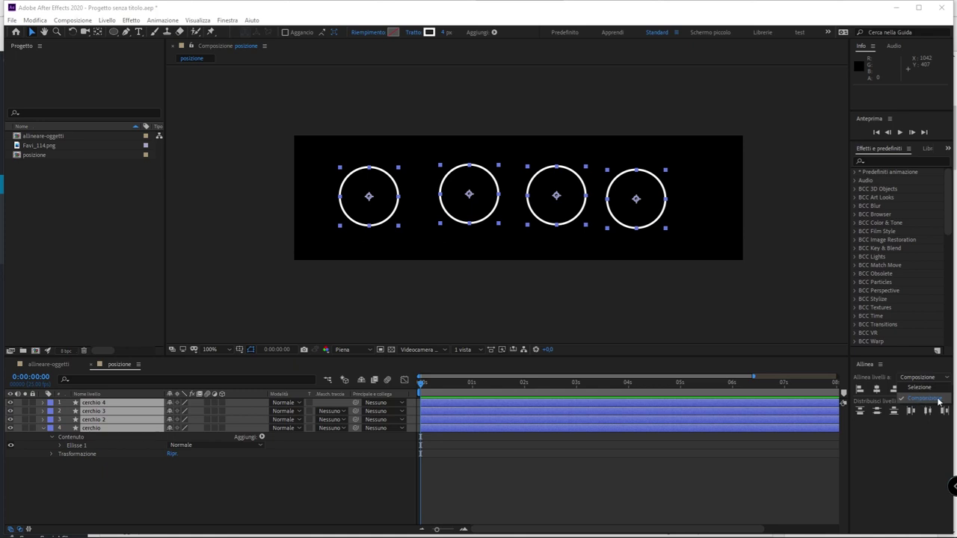
click(938, 402)
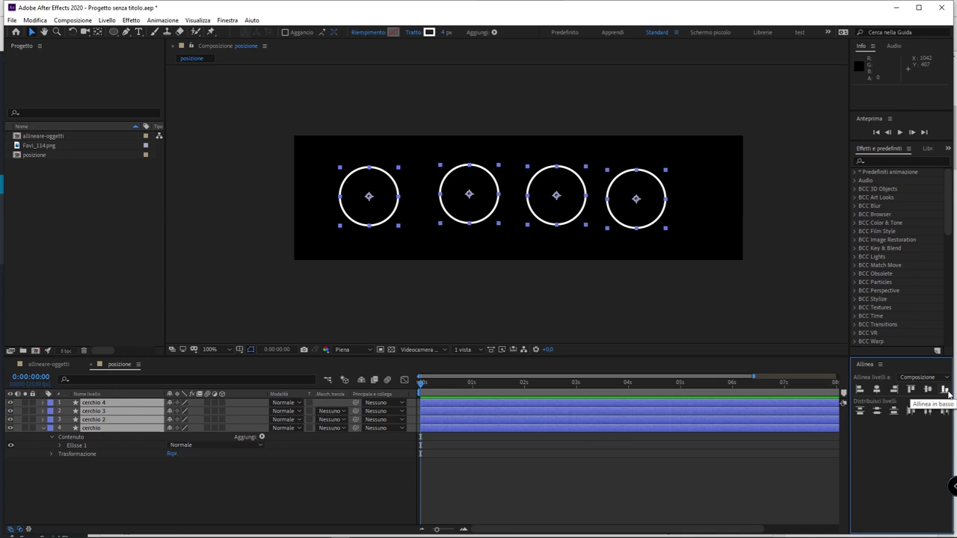
click(945, 390)
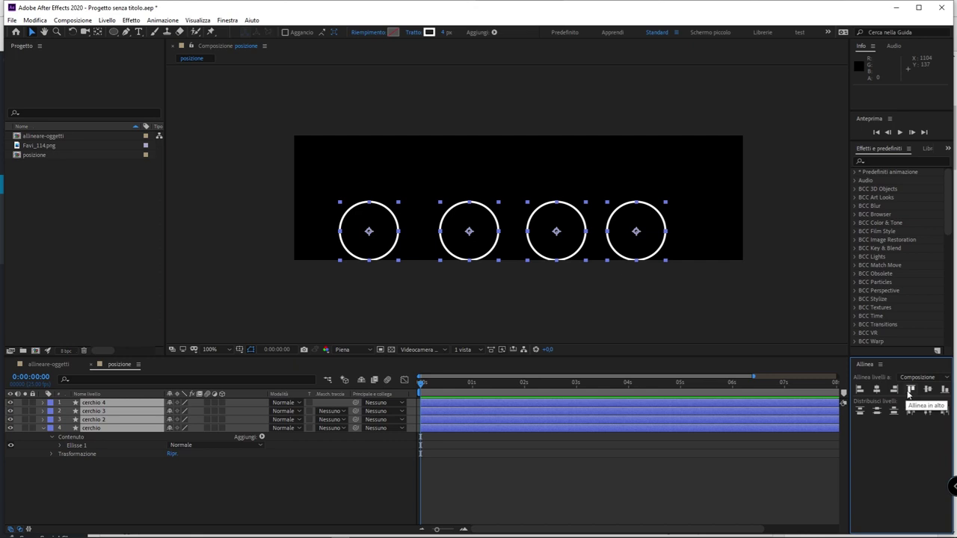
click(910, 390)
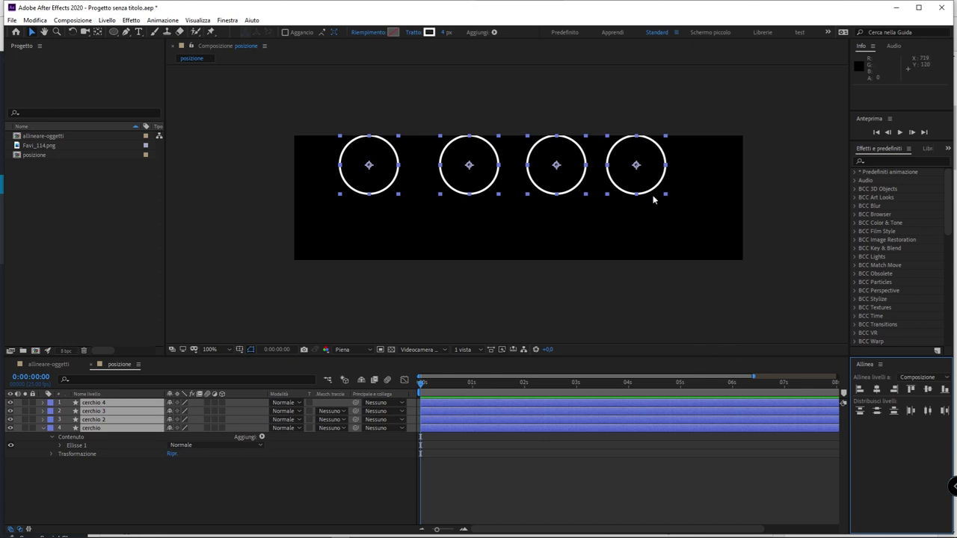
Step: Drag the four circles down to different heights, then marquee-select all of them
mouse_move(658, 193)
mouse_down()
mouse_move(664, 214)
mouse_move(700, 238)
mouse_up()
click(671, 212)
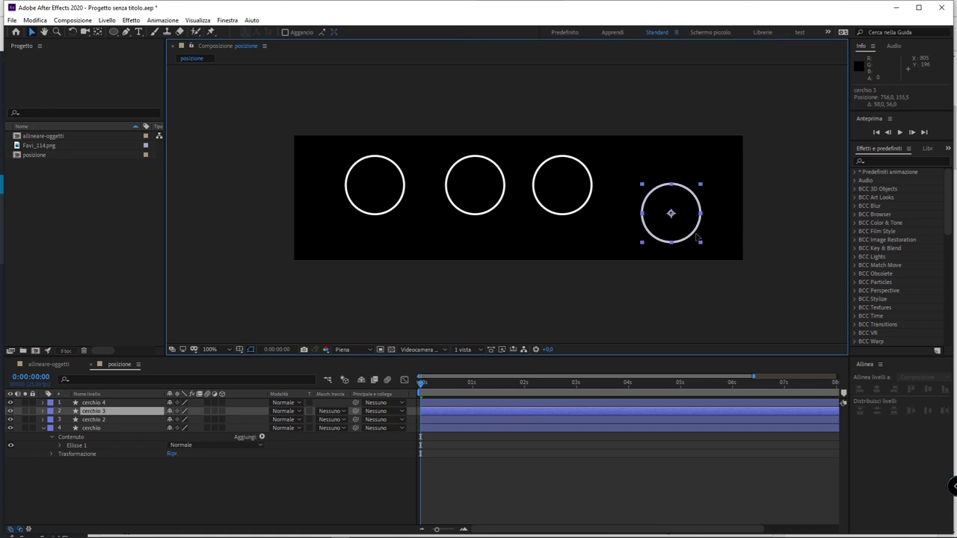
drag(598, 206, 616, 186)
drag(504, 193, 506, 212)
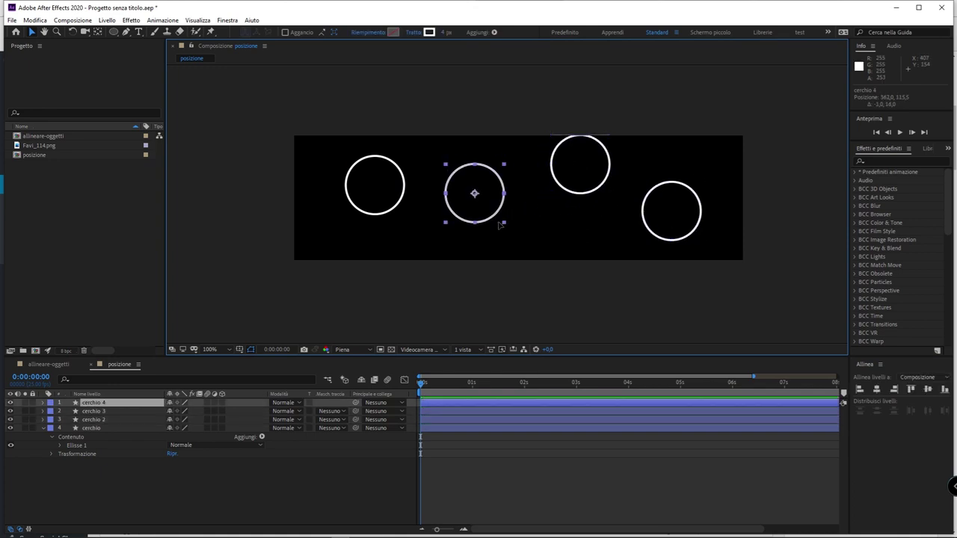
drag(403, 200, 394, 188)
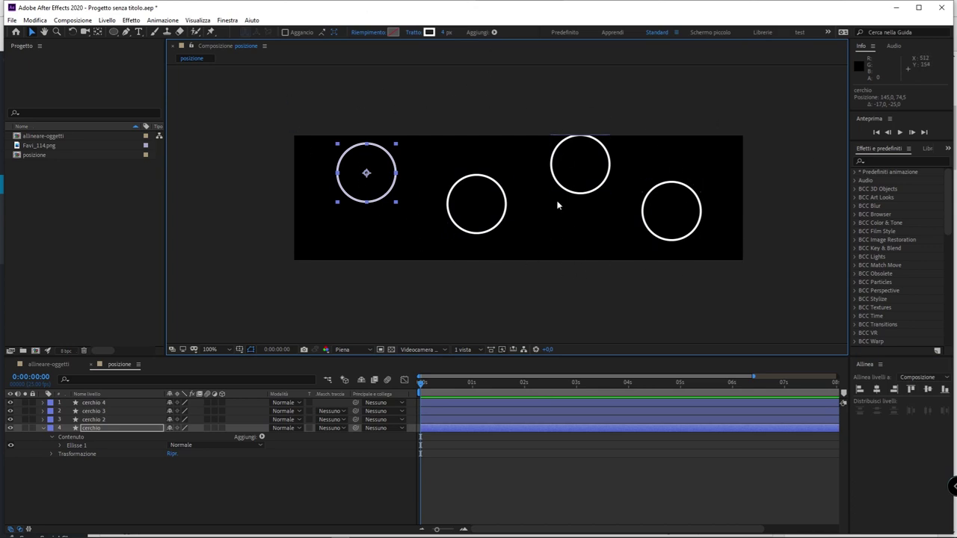
click(479, 234)
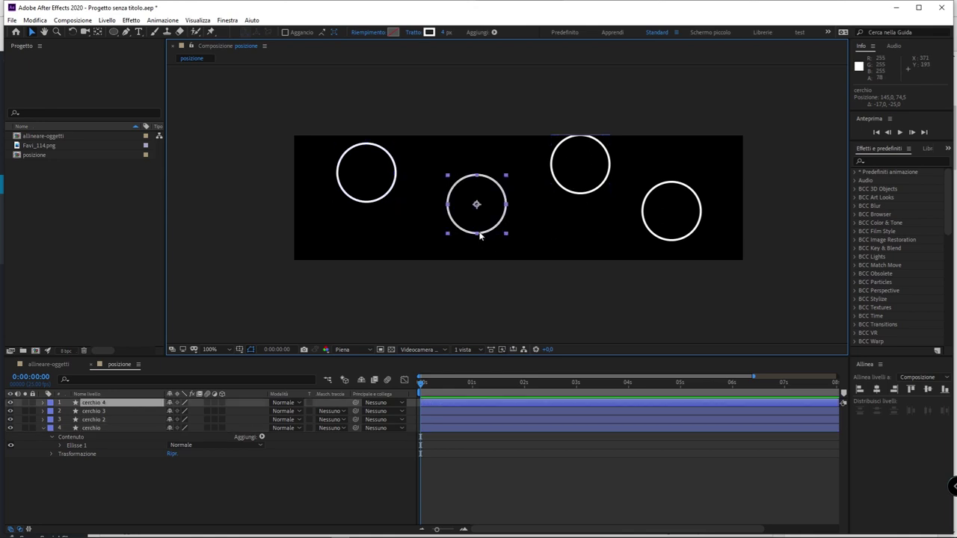
drag(711, 97, 283, 259)
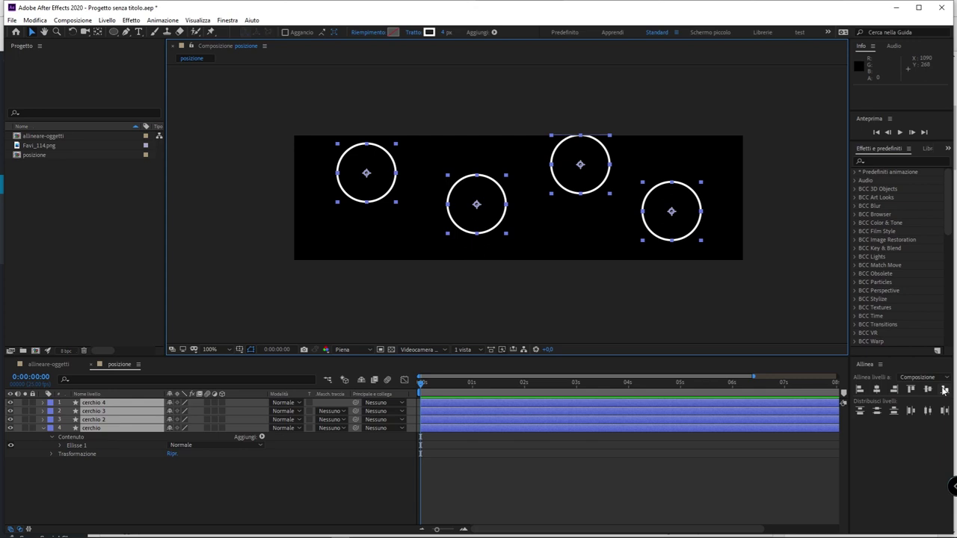
Step: Set Align Layers to Selection, then try Align Bottom and undo it
key(ctrl+z)
click(918, 378)
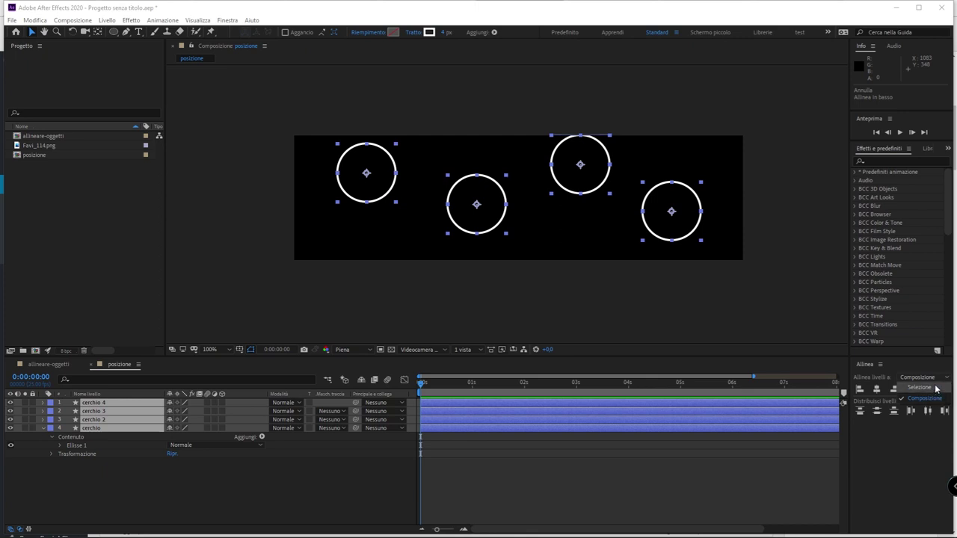
click(935, 388)
click(916, 379)
click(925, 391)
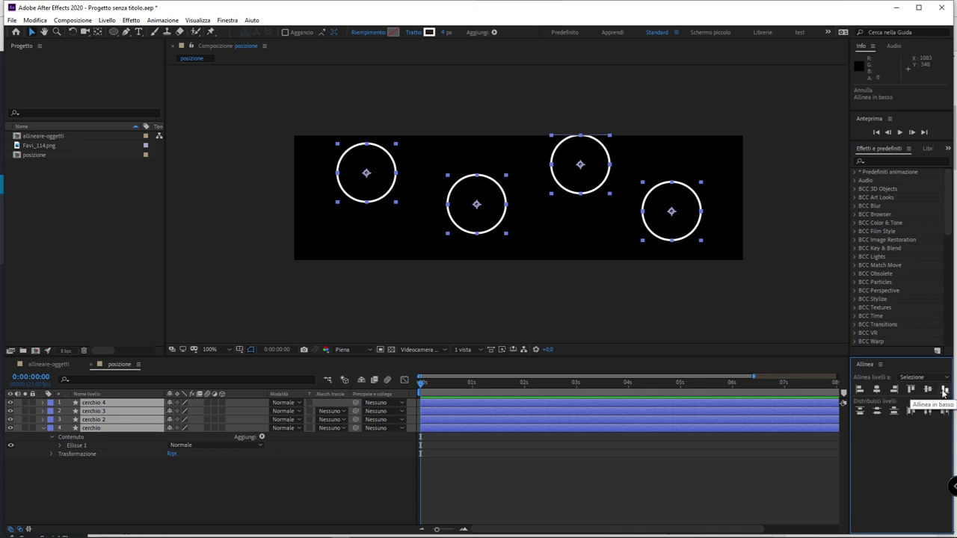
click(945, 389)
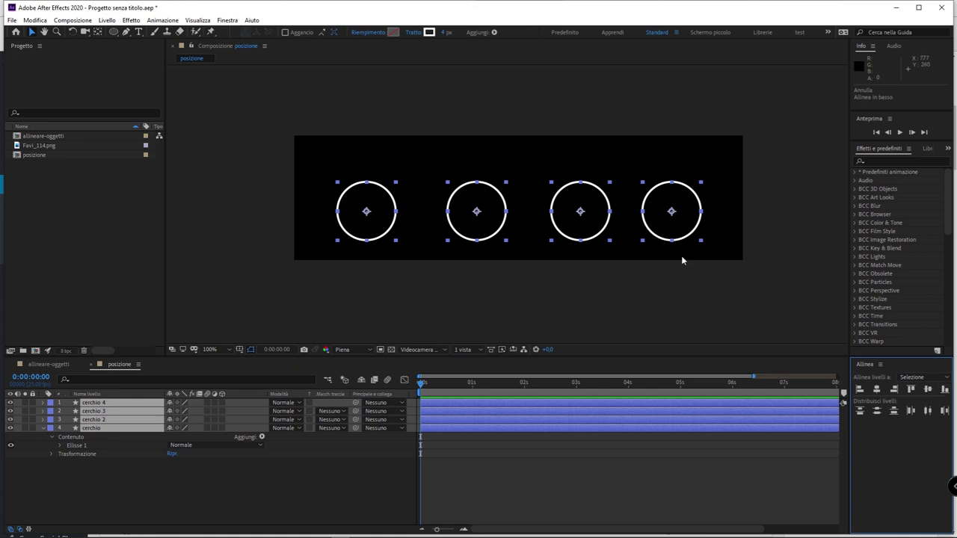
key(ctrl+z)
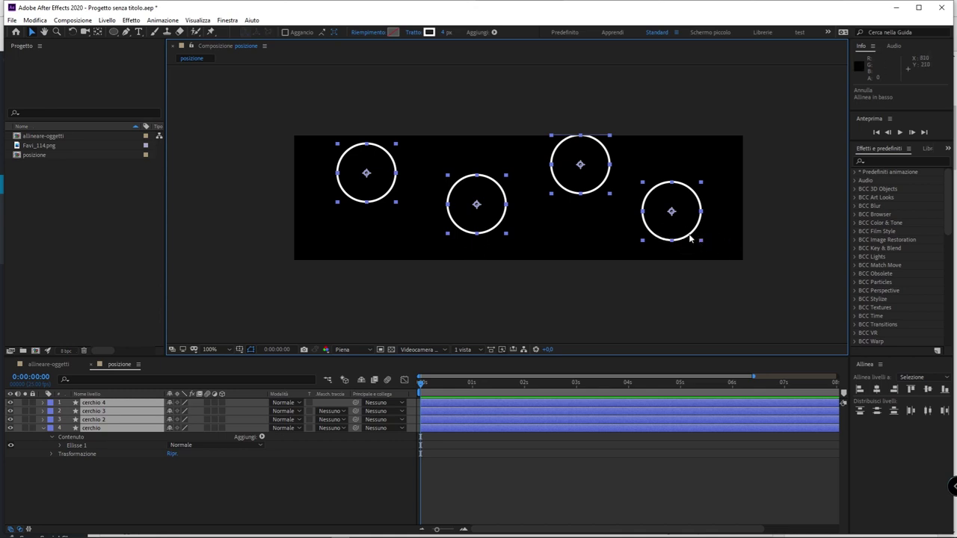
Step: Lower the top-right and left circles slightly, then marquee-select all four
click(599, 211)
drag(588, 194, 587, 209)
click(395, 212)
drag(394, 212, 395, 219)
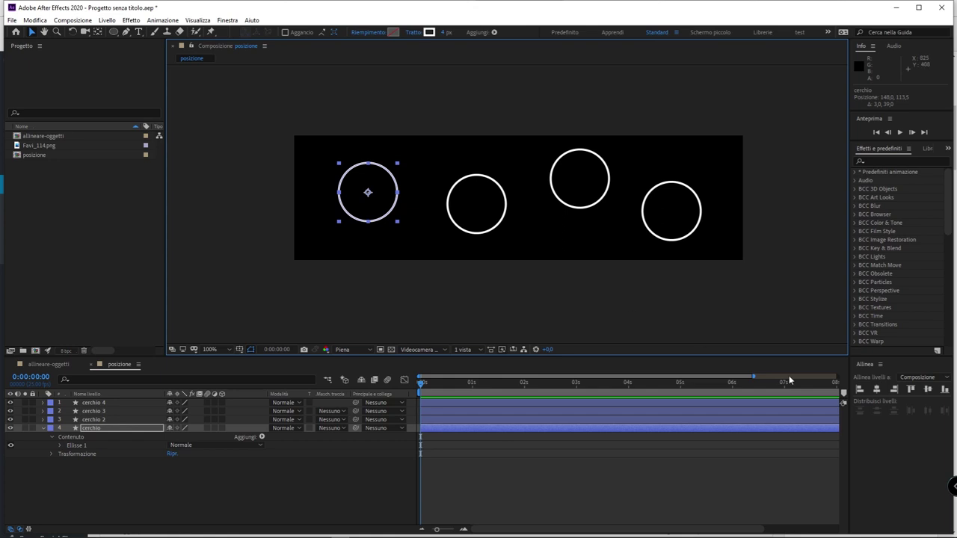
drag(735, 148, 237, 261)
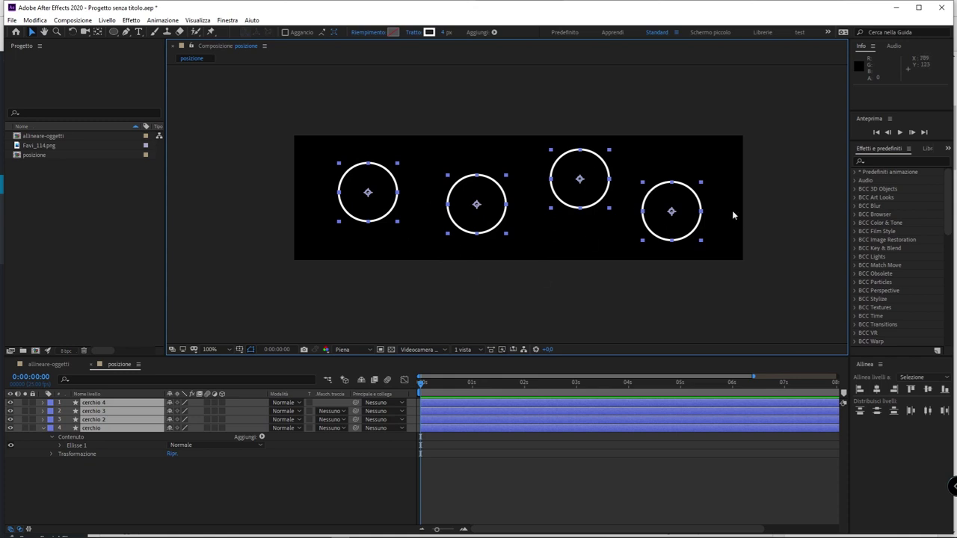
Step: With alignment relative to Selection, align the circles' tops, then centre them horizontally
click(922, 377)
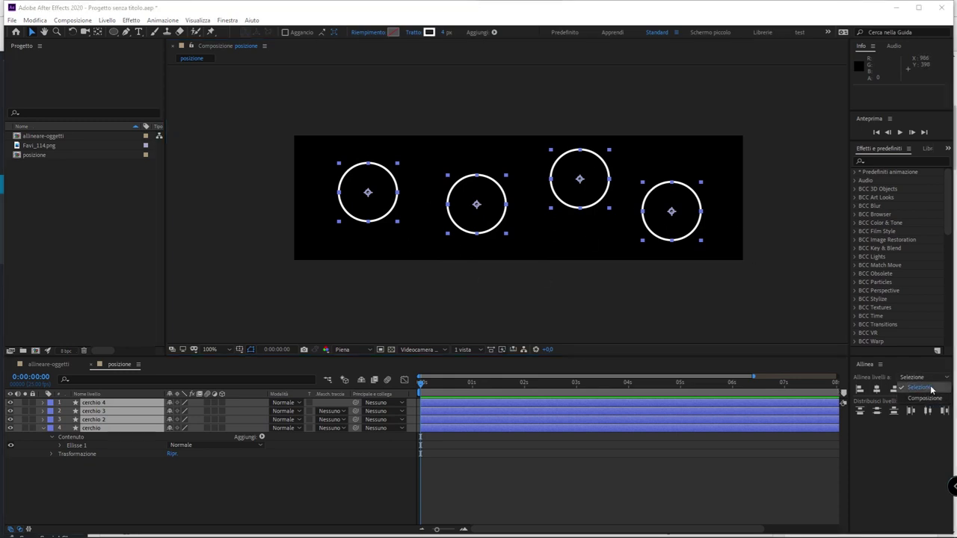
click(931, 389)
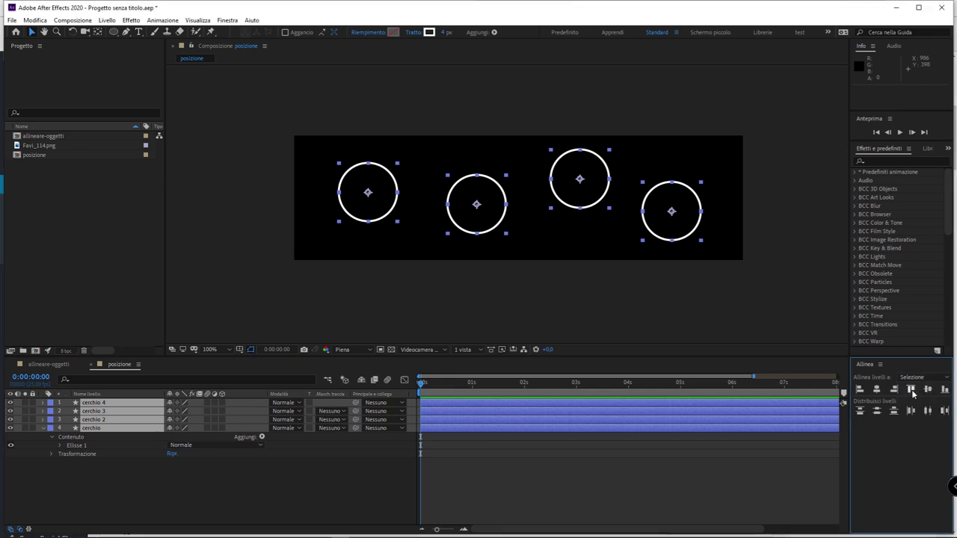
click(912, 389)
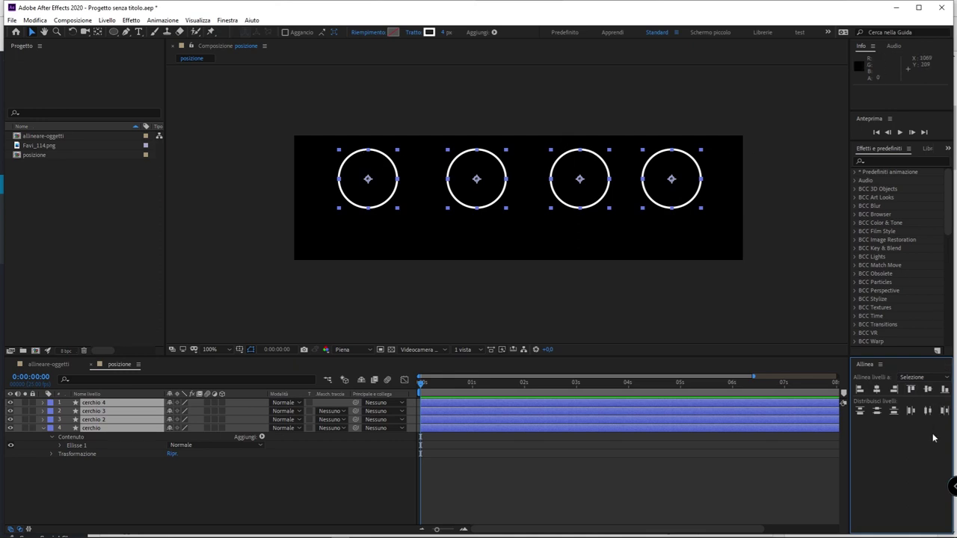
click(880, 392)
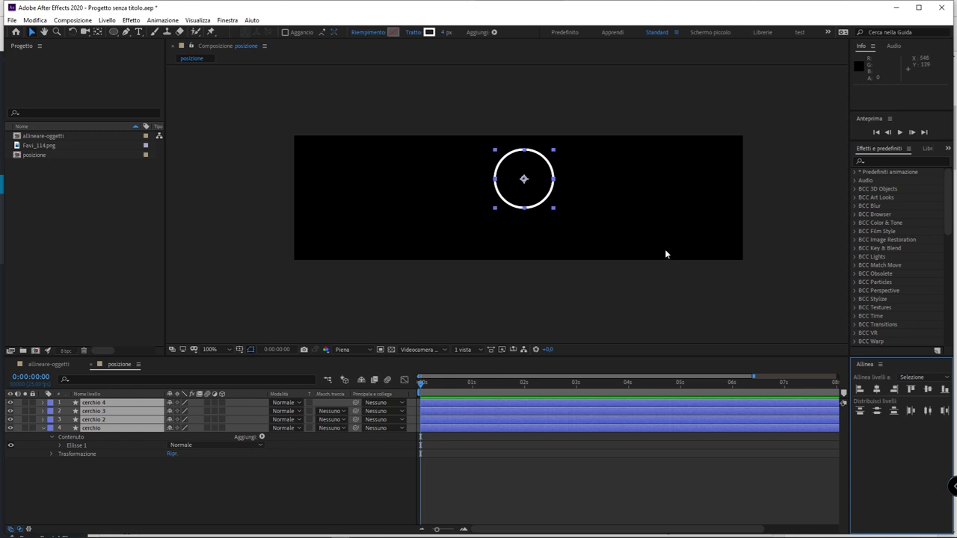
Step: Undo the centring, try Align Left and Align Right, then set alignment back to Composition
key(ctrl+z)
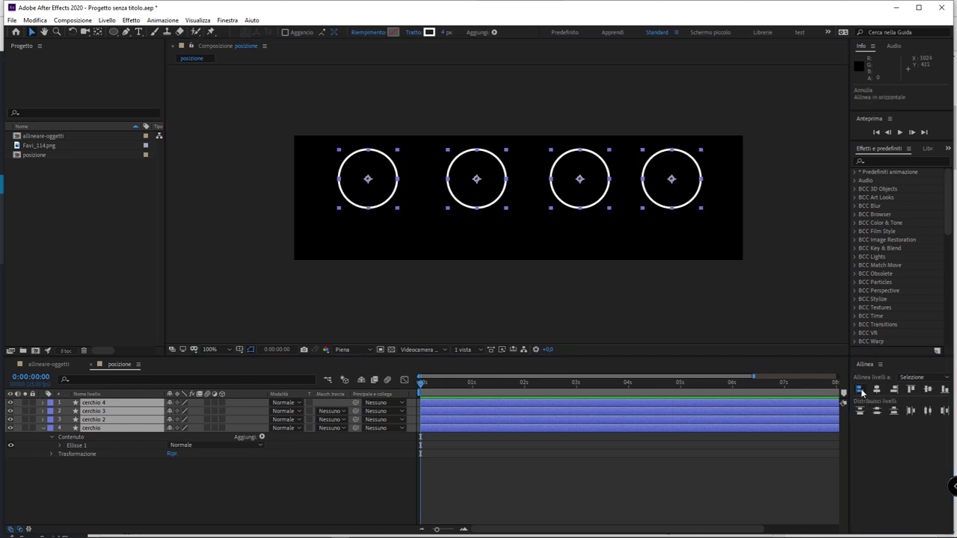
click(861, 390)
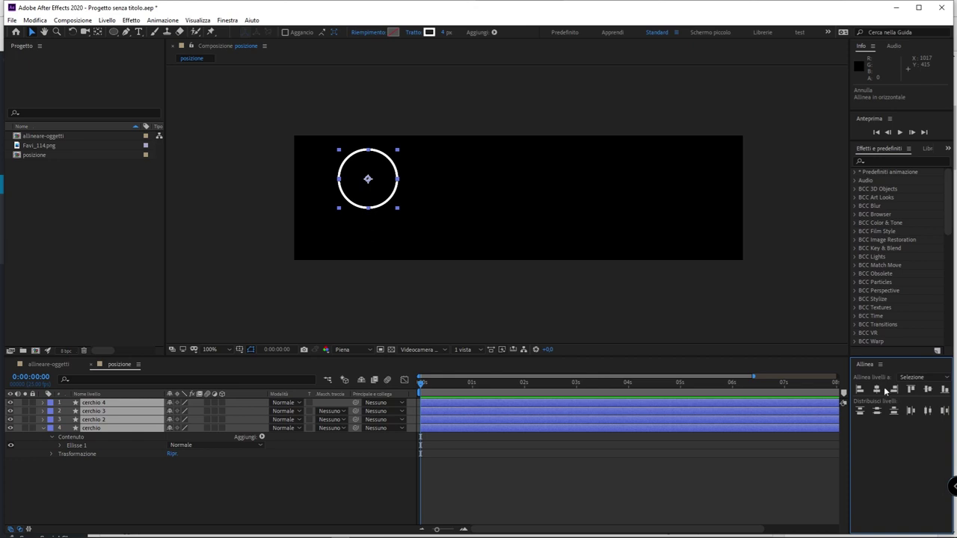
click(894, 389)
click(894, 389)
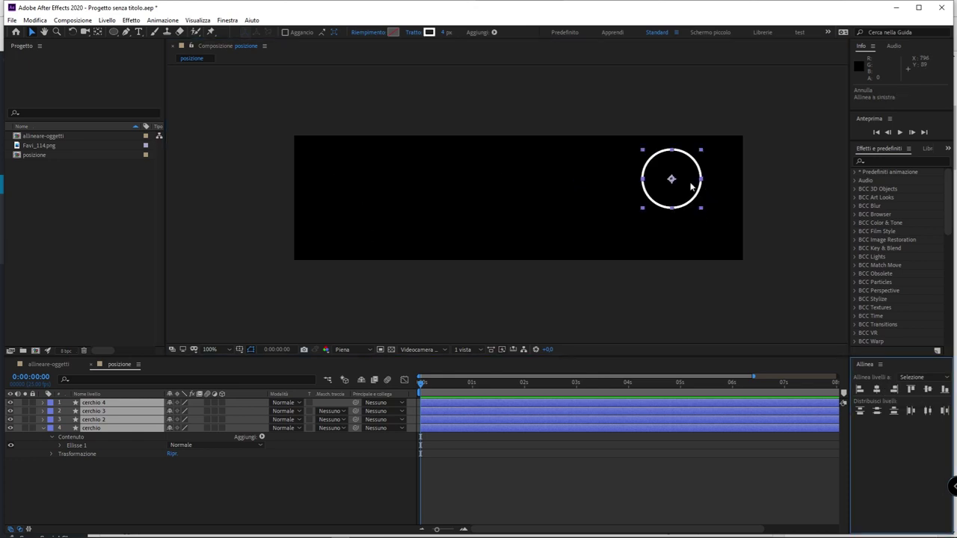
key(ctrl+z)
click(927, 377)
click(937, 401)
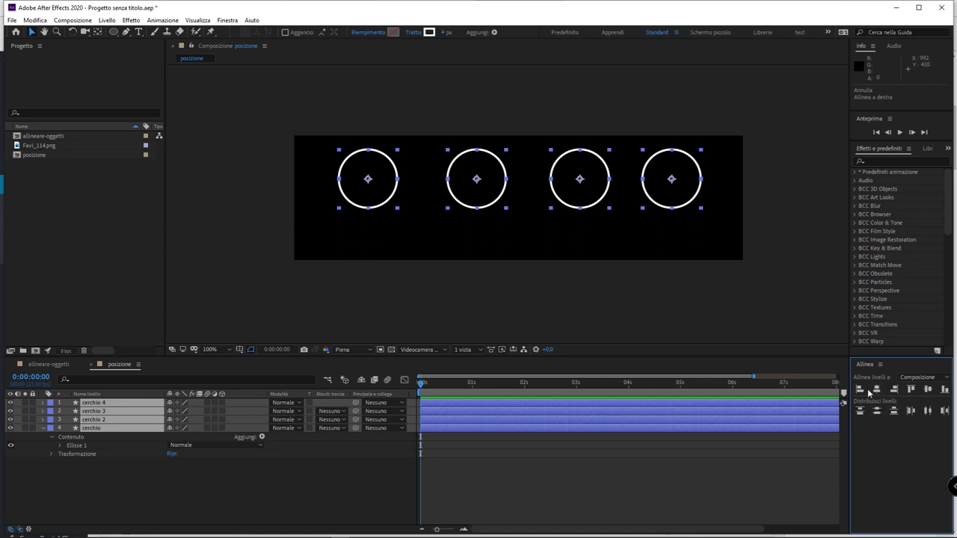
click(860, 390)
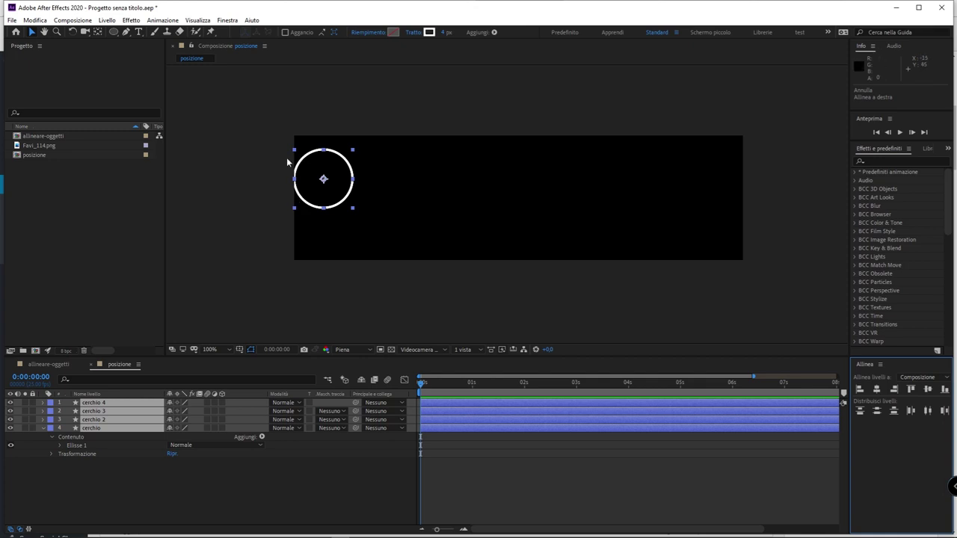
key(ctrl+z)
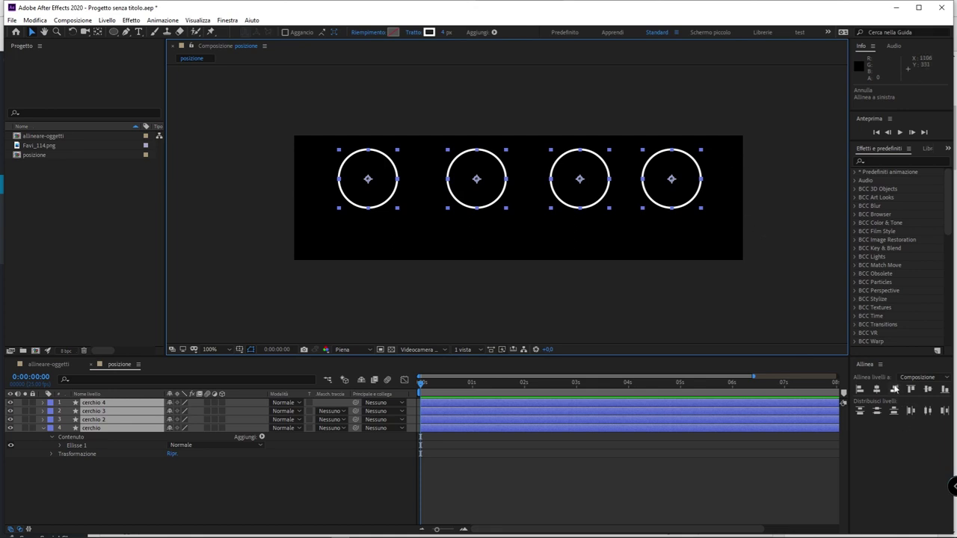
click(894, 389)
key(ctrl+z)
click(760, 299)
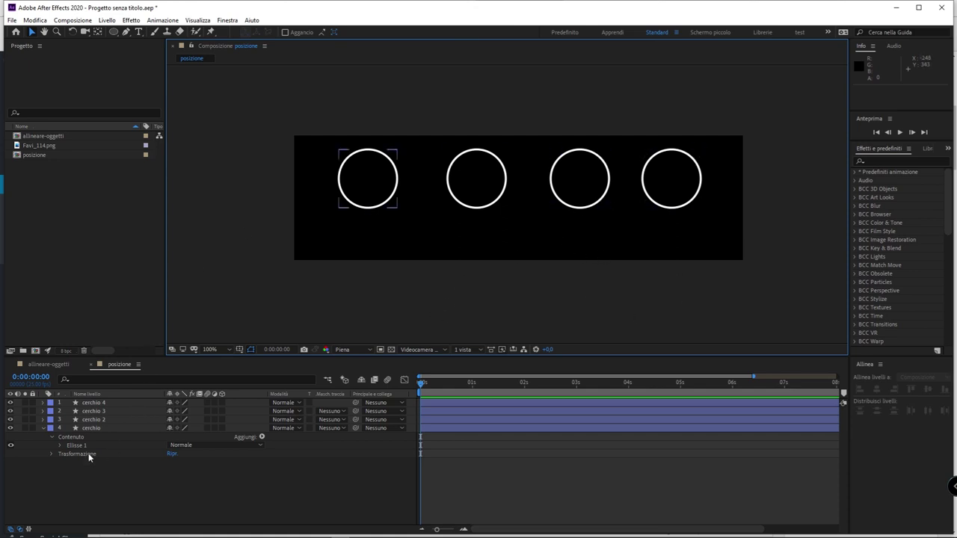
drag(88, 453, 109, 404)
key(ctrl+d)
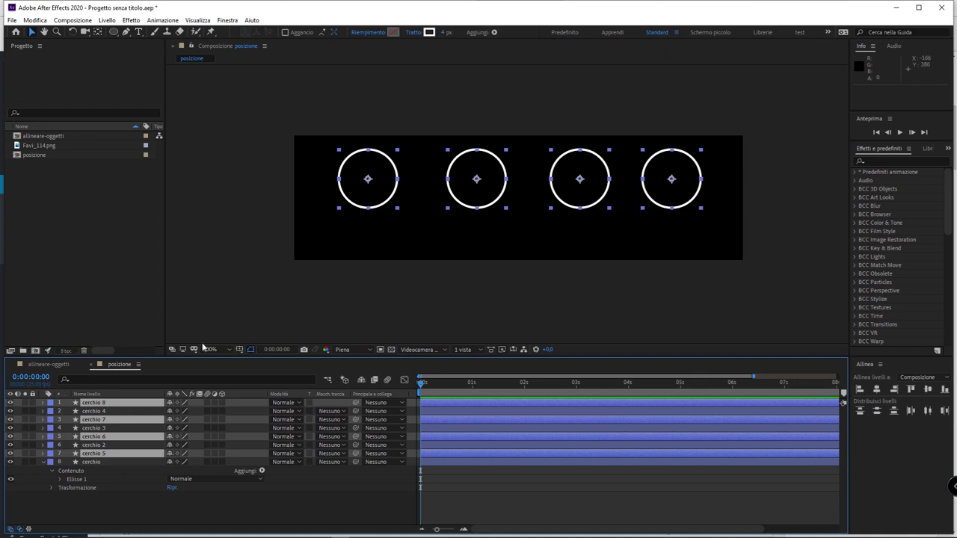
click(416, 241)
drag(389, 192, 429, 235)
drag(468, 203, 521, 234)
drag(602, 196, 634, 235)
drag(688, 198, 721, 241)
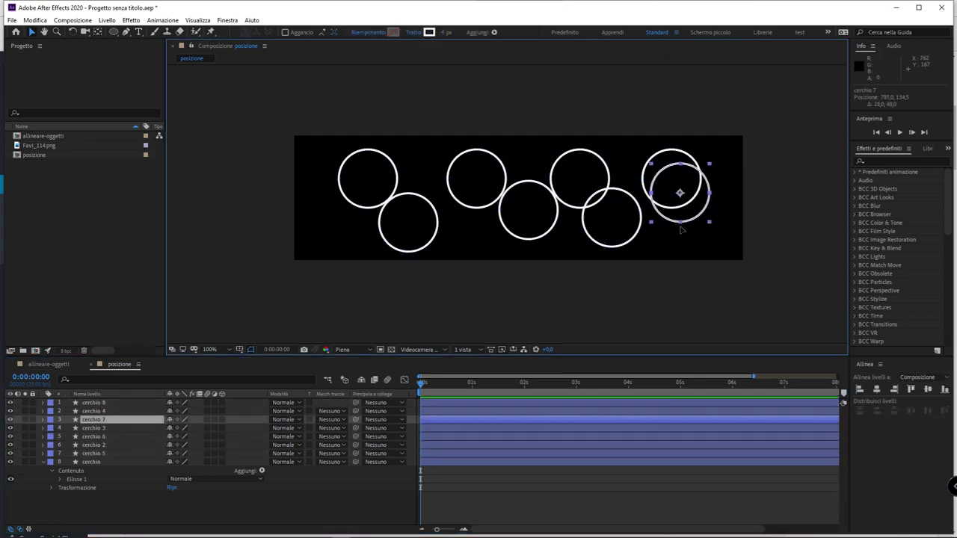
key(ctrl+a)
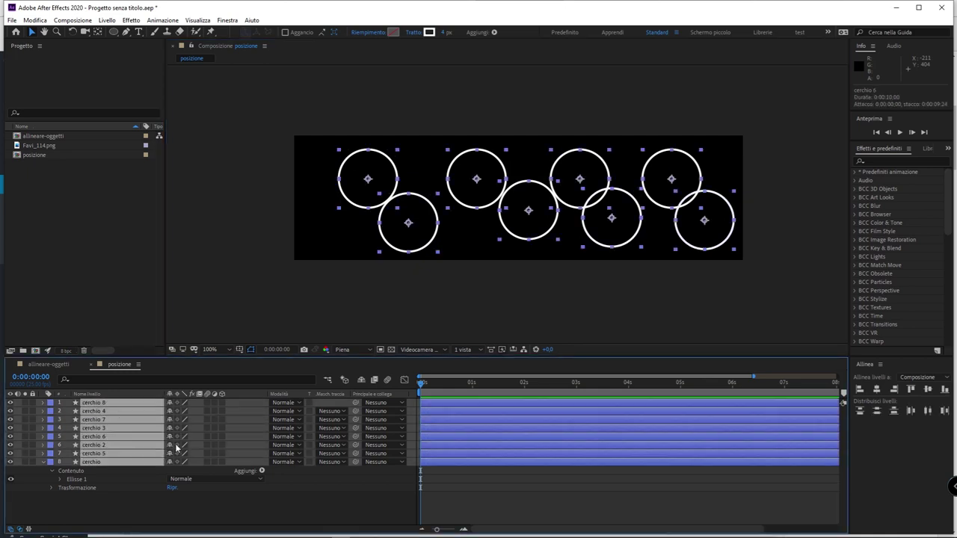
key(s)
drag(187, 427, 172, 437)
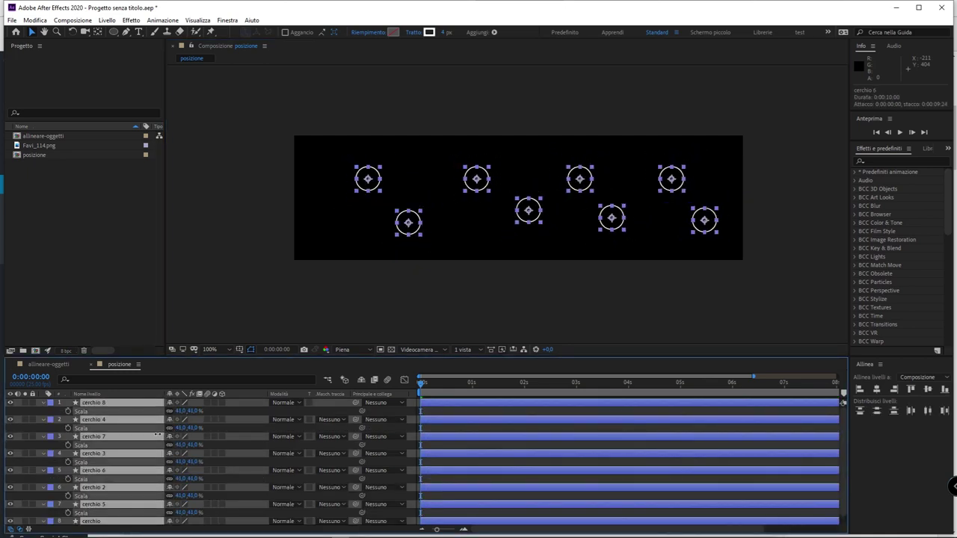
click(421, 299)
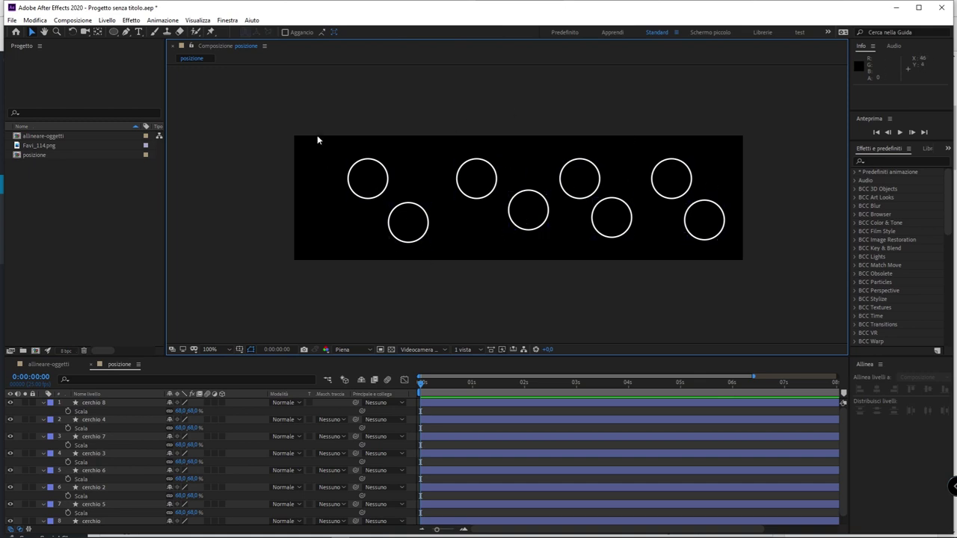
Step: Bottom-align all eight circles to each other, with Align Layers To set to Selection
drag(313, 133, 757, 245)
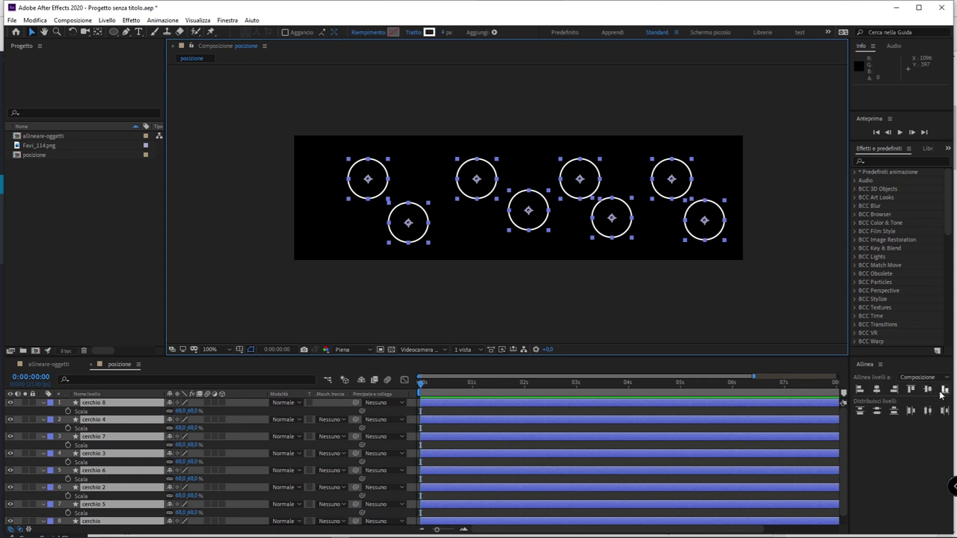
click(920, 376)
click(916, 369)
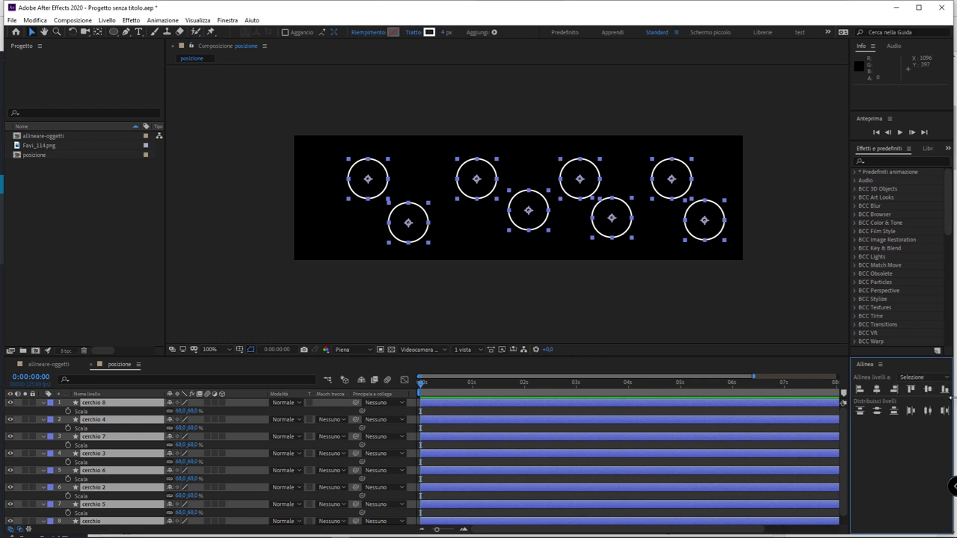
click(945, 390)
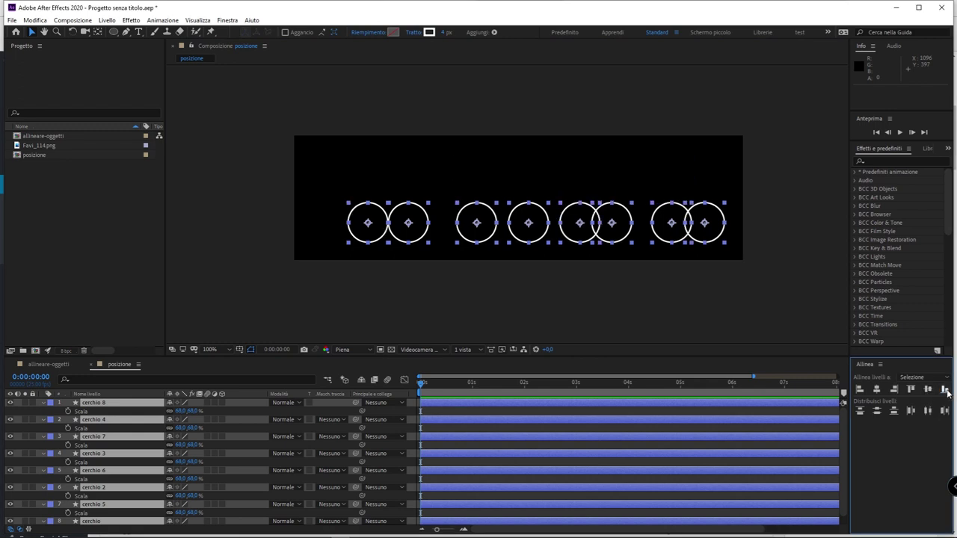
click(633, 261)
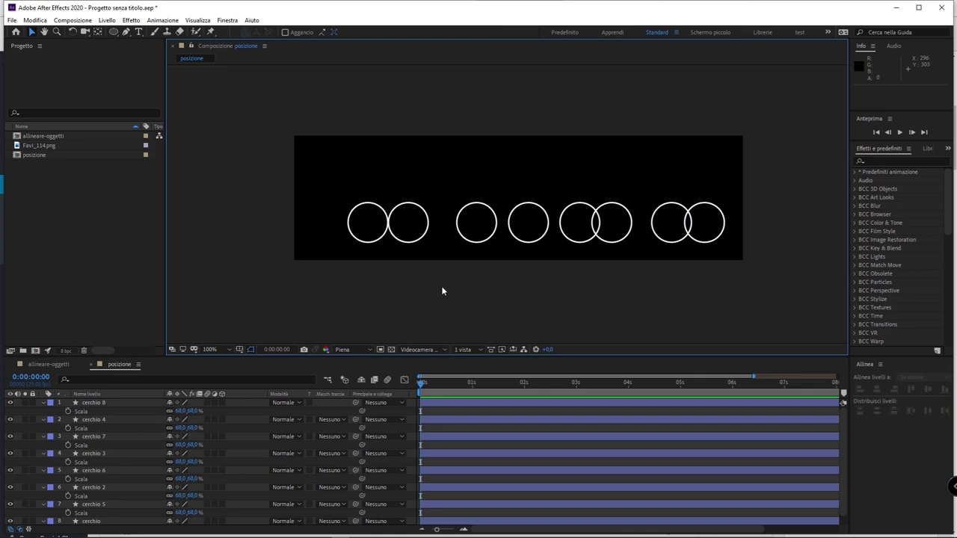
Step: Align the leftmost circle to the composition's left edge and the rightmost to its right edge
click(367, 228)
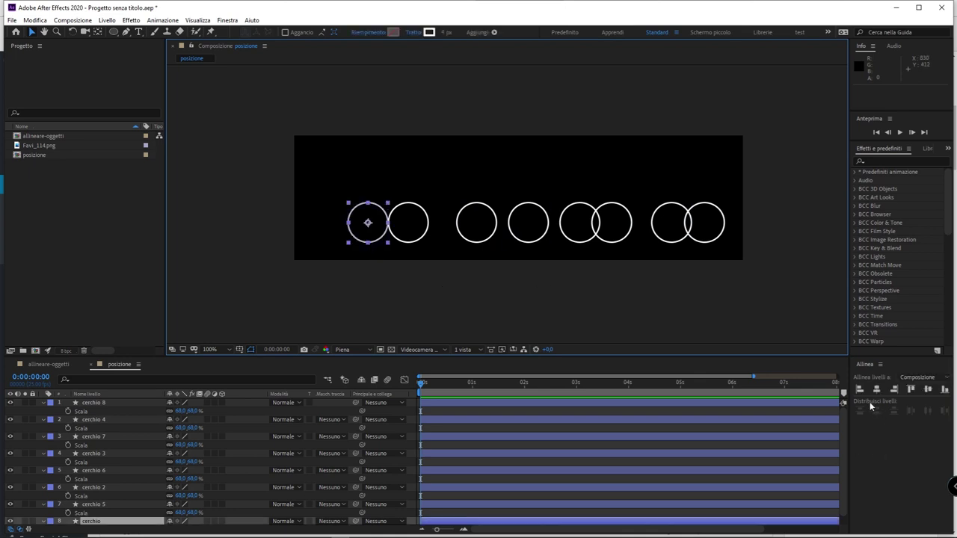
click(859, 391)
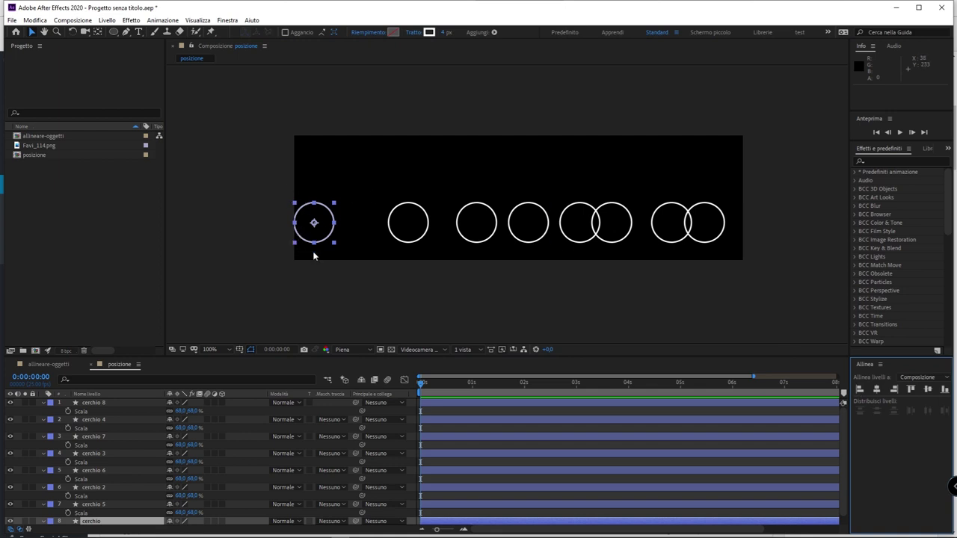
drag(729, 170, 717, 260)
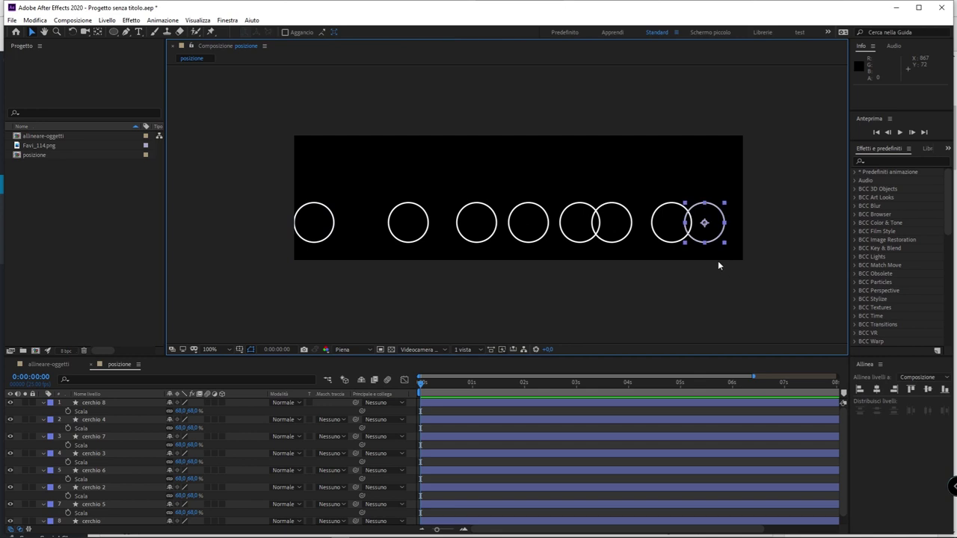
click(894, 389)
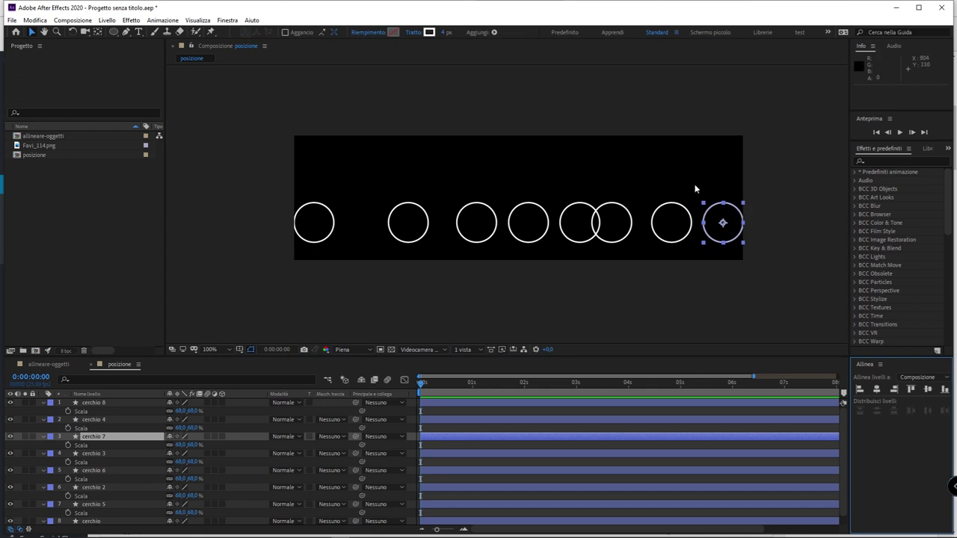
Step: Distribute all eight circles evenly by horizontal centers between the two outer circles
drag(680, 166, 490, 215)
drag(744, 148, 280, 249)
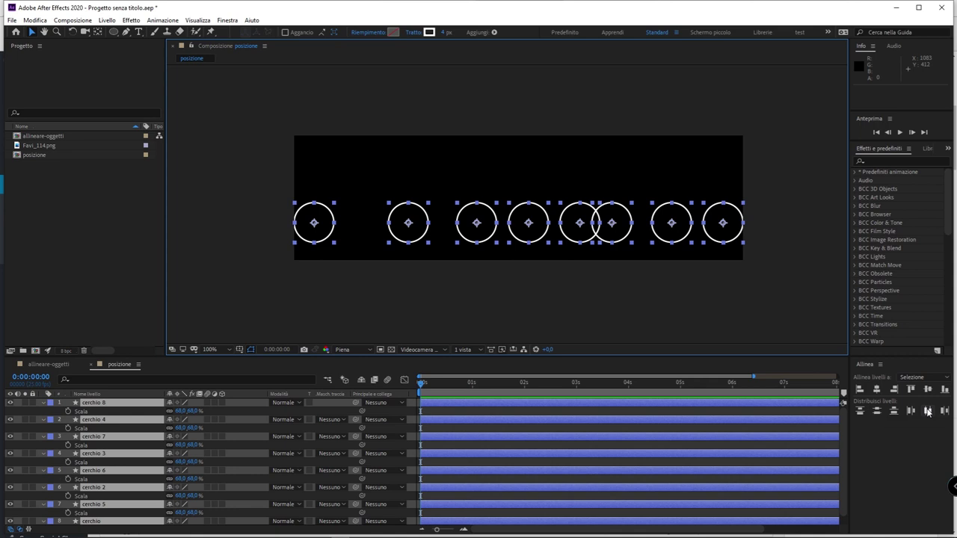
click(927, 412)
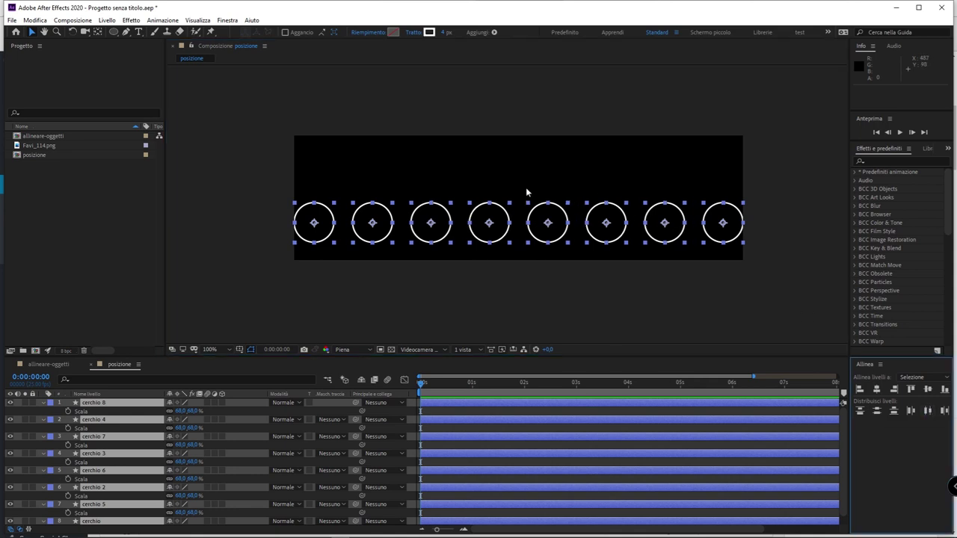
click(339, 287)
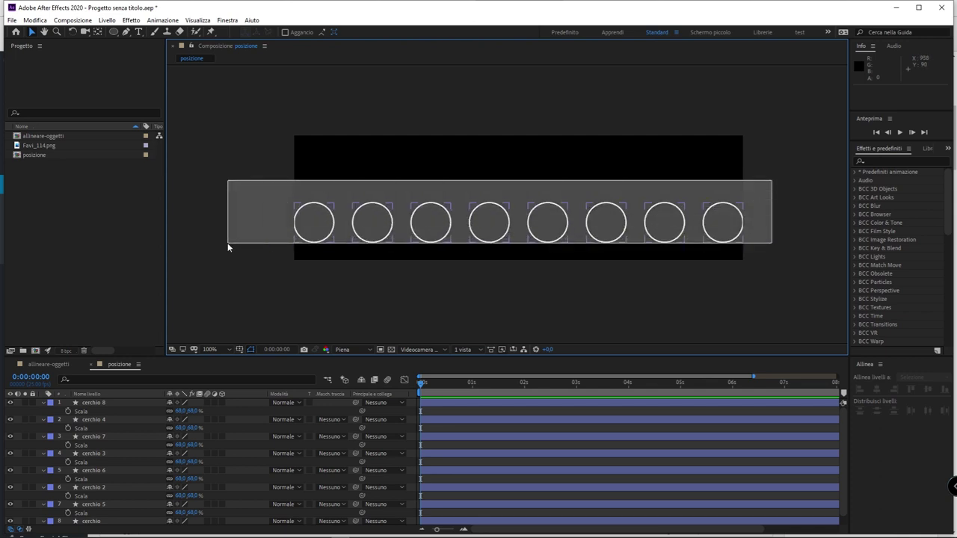
Step: Centre the selected row of eight circles vertically in the composition
drag(587, 208, 229, 247)
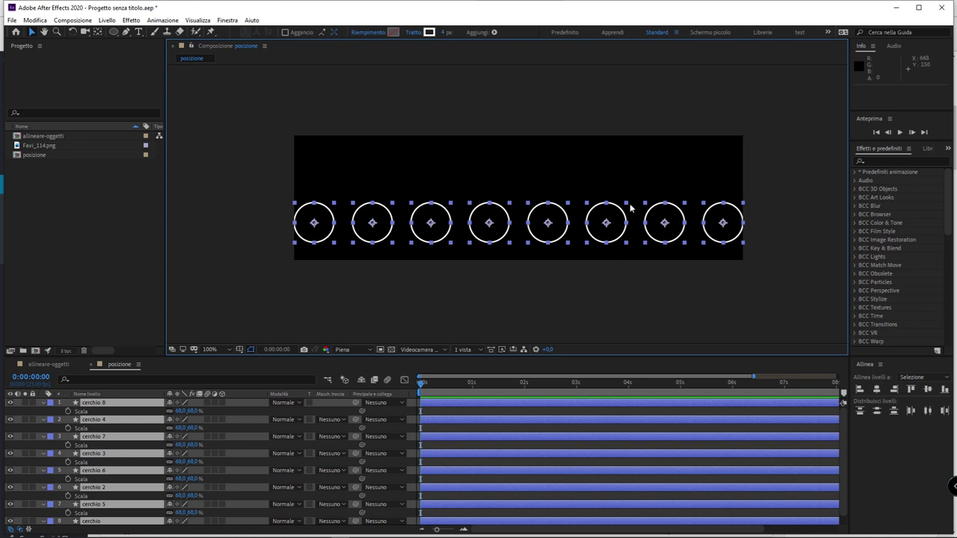
key(shift+Up)
key(shift+Up)
key(shift+Up)
key(shift+Up)
key(shift+Up)
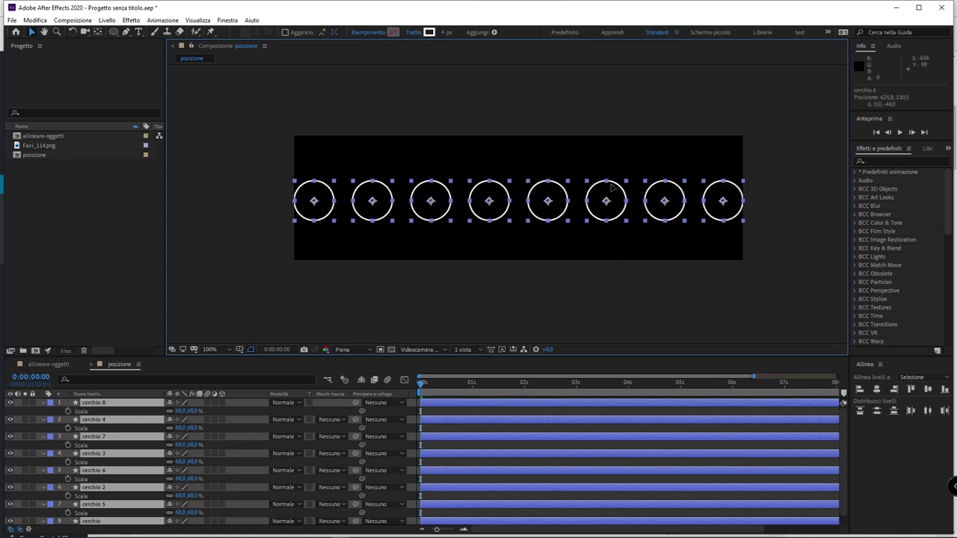
click(632, 300)
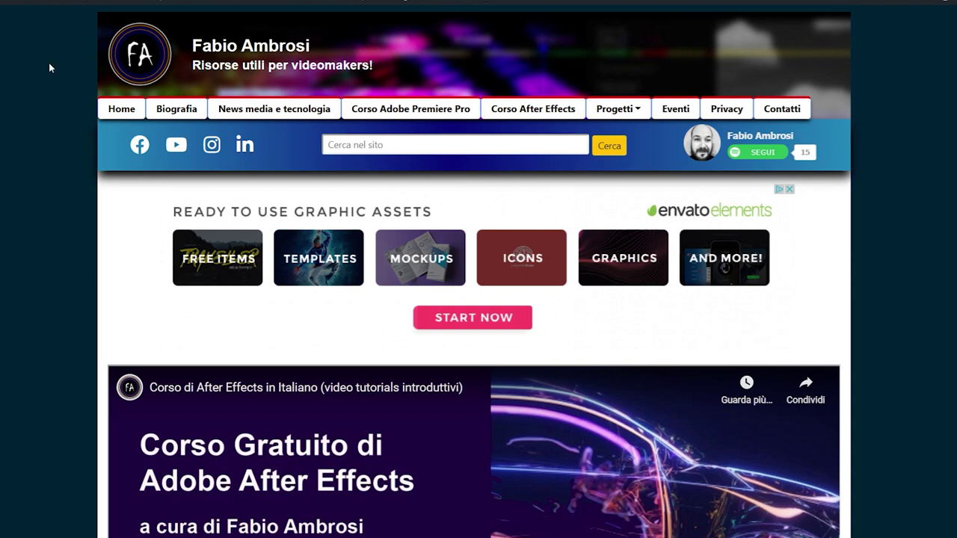
Step: Scroll down the After Effects course page past the article to the lesson list
scroll(47, 69, down, 3)
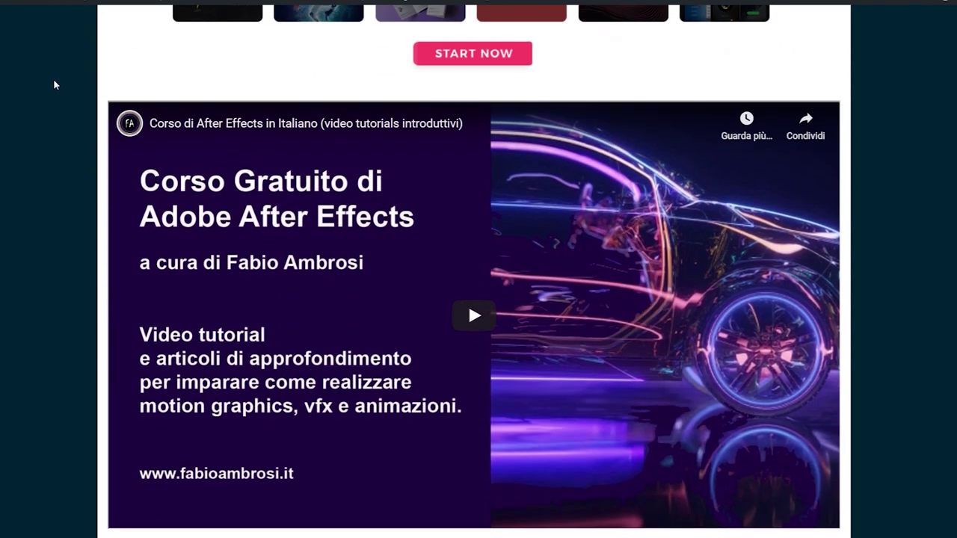
scroll(342, 207, down, 3)
scroll(341, 210, down, 3)
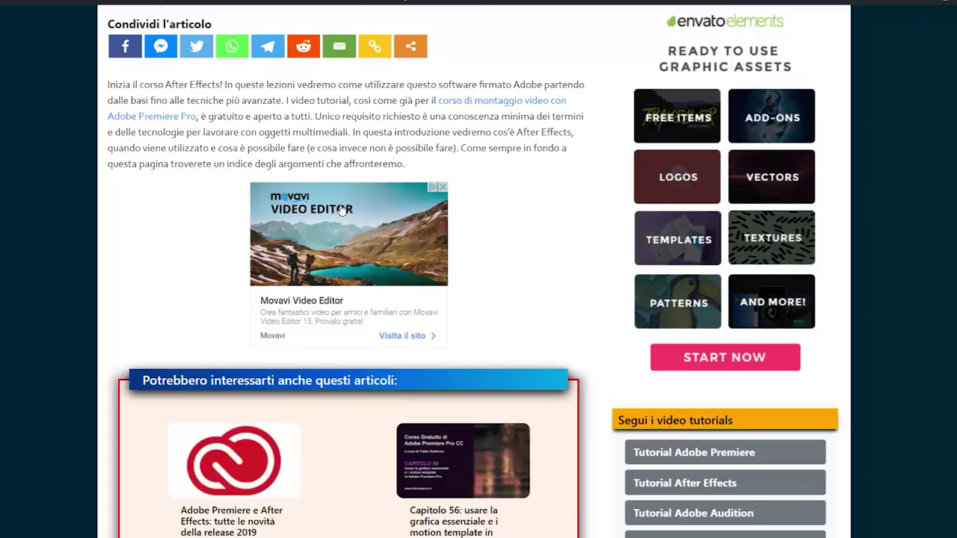
scroll(342, 210, down, 3)
scroll(340, 207, down, 3)
scroll(341, 207, down, 3)
scroll(340, 206, down, 3)
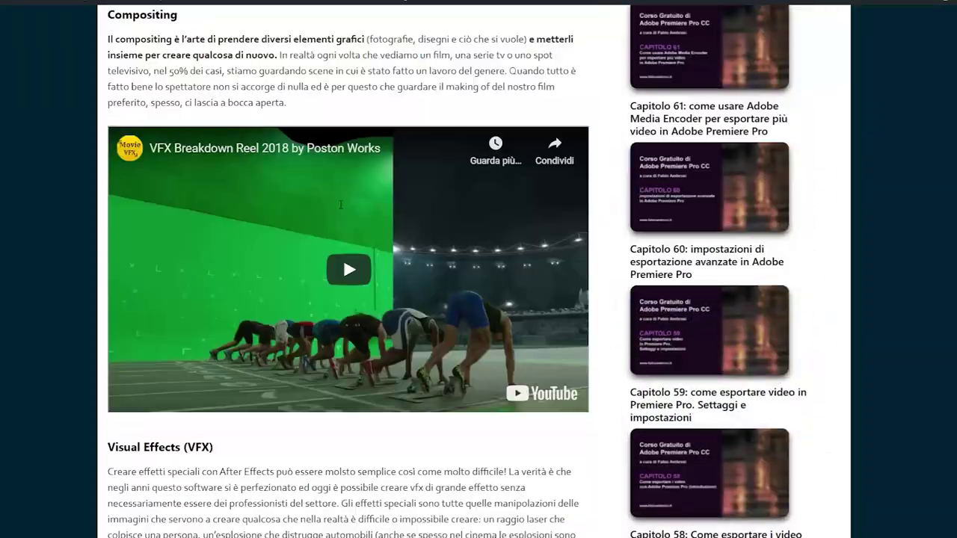
scroll(341, 206, down, 5)
scroll(341, 205, down, 5)
scroll(340, 206, down, 3)
scroll(338, 207, up, 2)
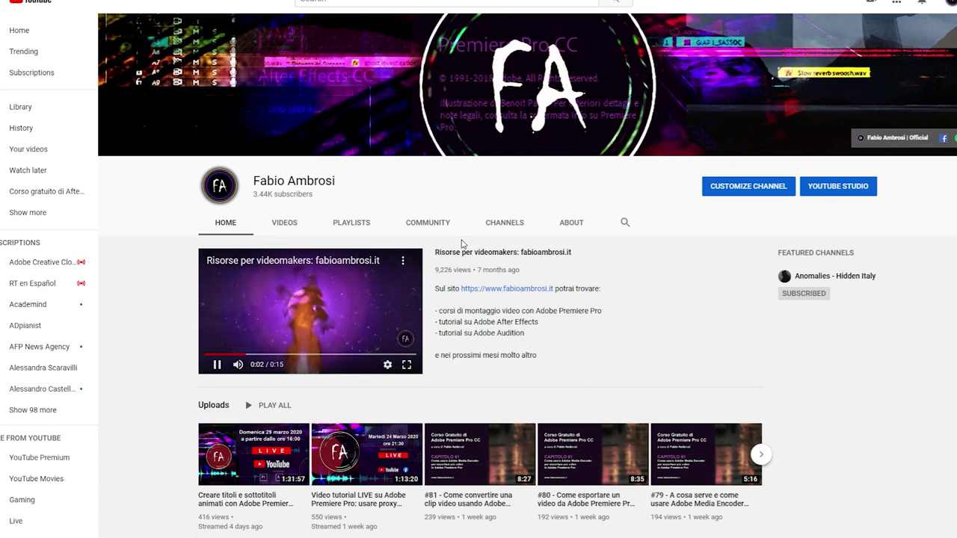
Step: Browse the channel's VIDEOS tab, scrolling up and down through the uploads grid
click(285, 222)
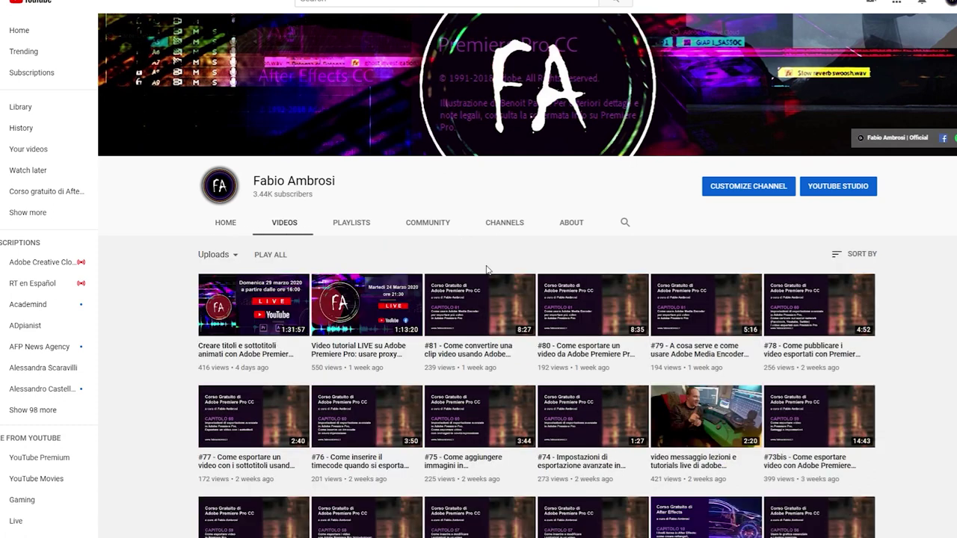
scroll(486, 269, down, 5)
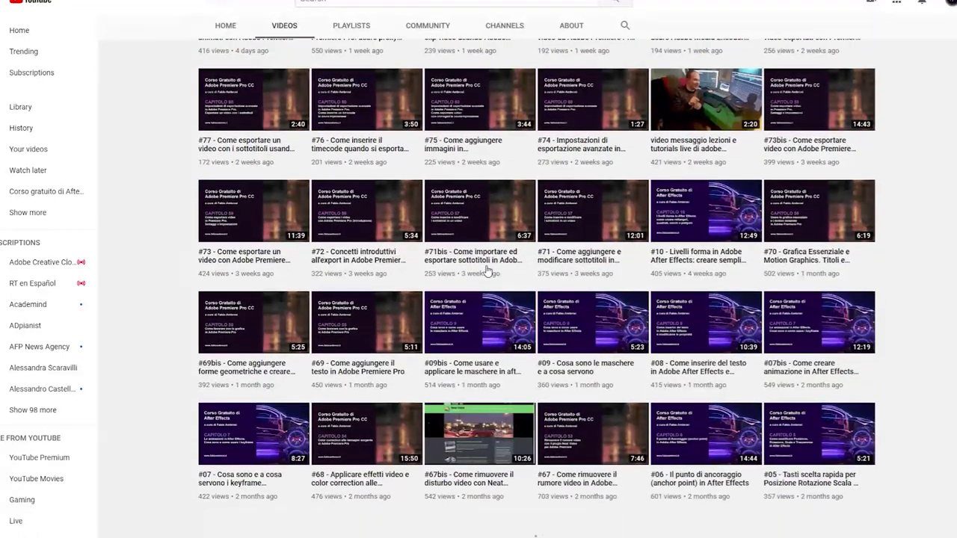
scroll(487, 271, up, 5)
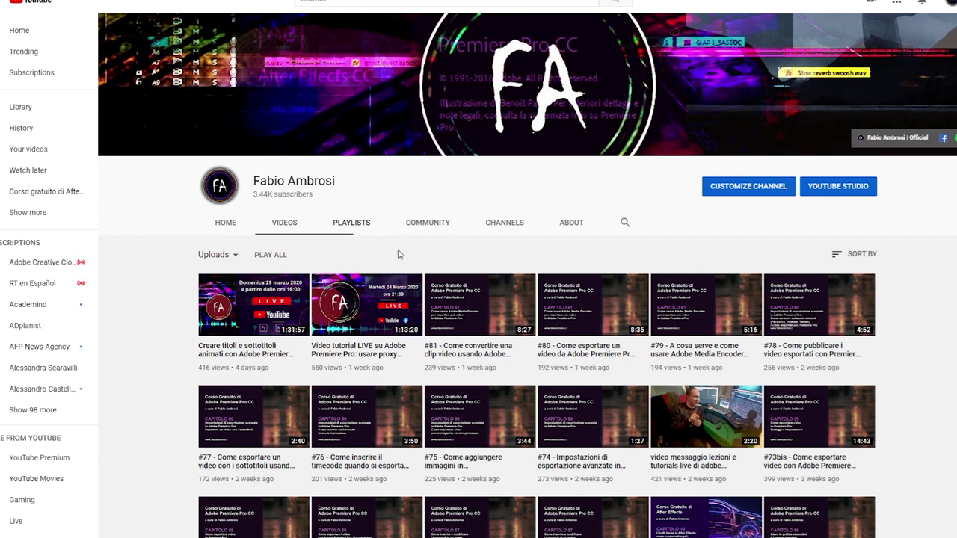
scroll(464, 265, down, 2)
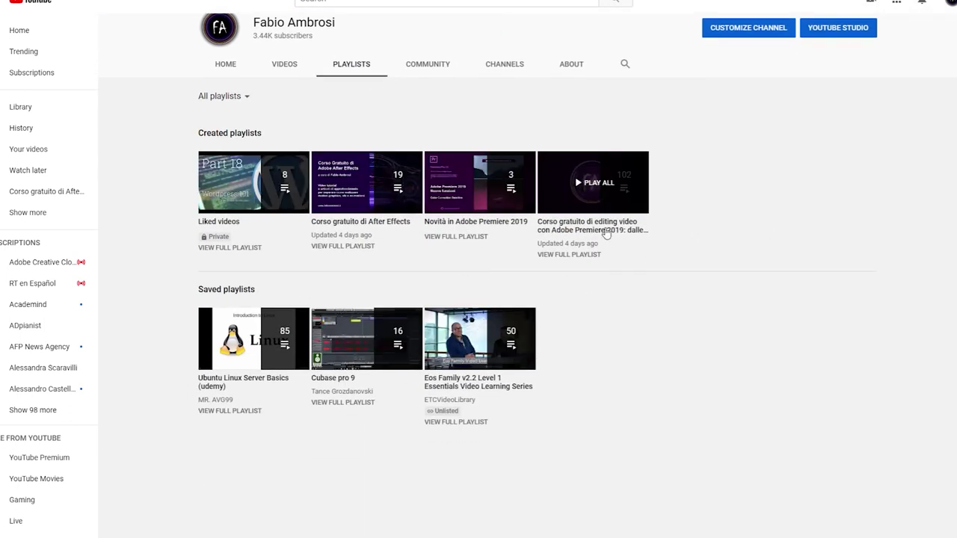
scroll(607, 247, up, 2)
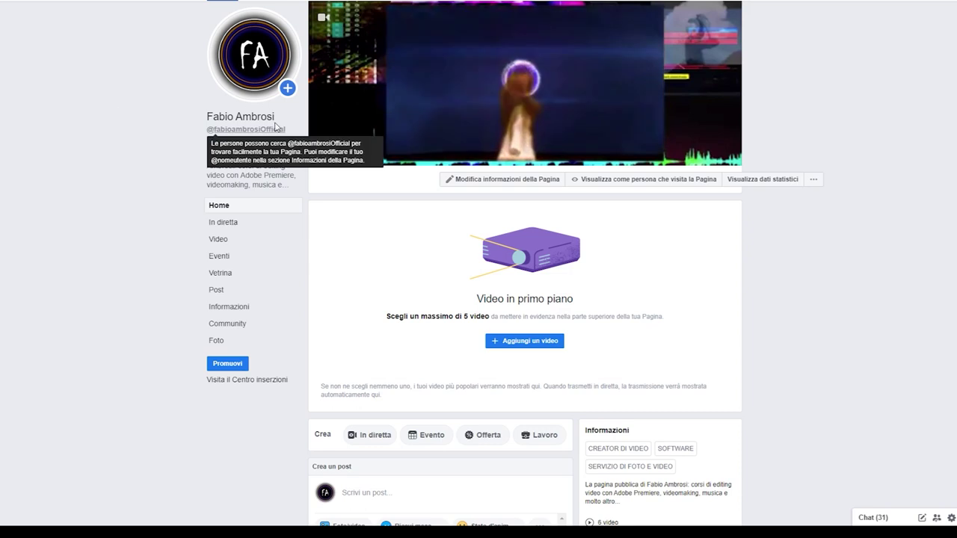
Step: Scroll down the Facebook page from the header to the Photos and Community sections
drag(270, 116, 207, 117)
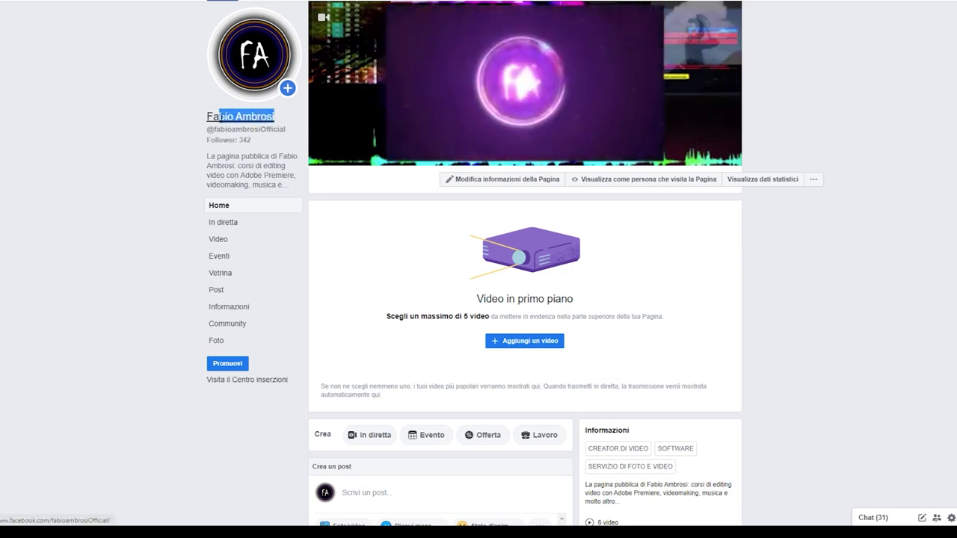
click(156, 114)
scroll(154, 114, down, 8)
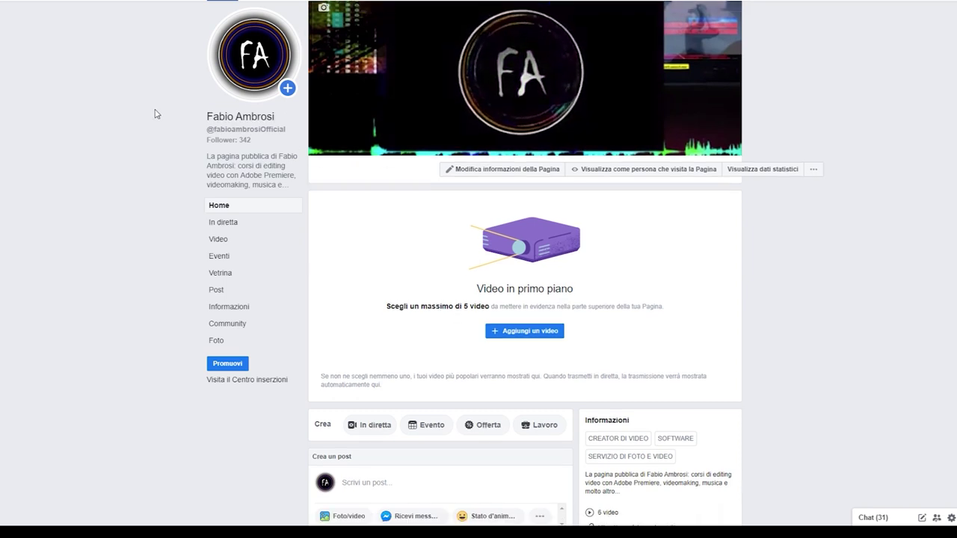
scroll(153, 113, down, 4)
scroll(153, 114, down, 1)
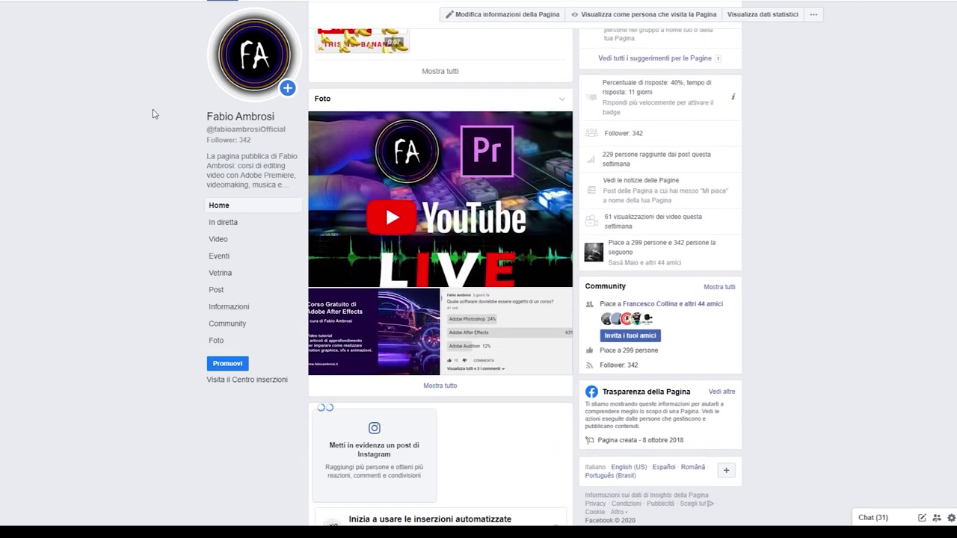